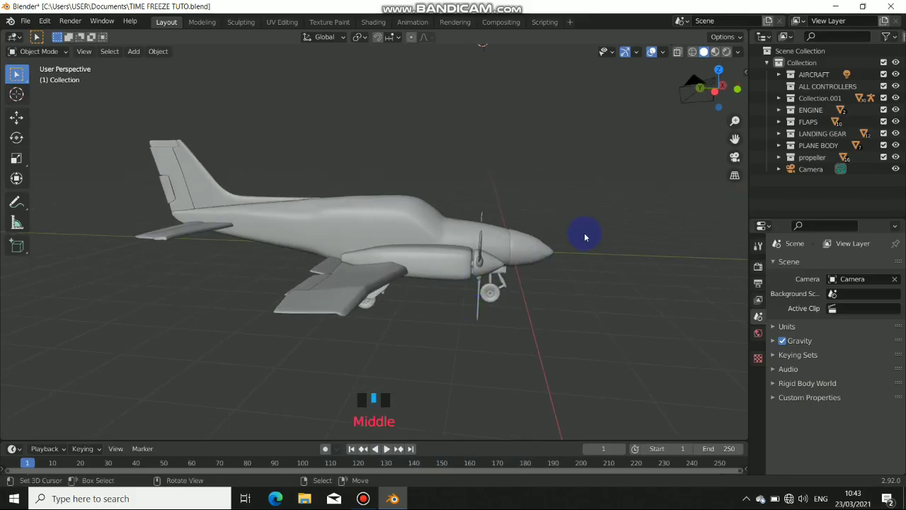
Switch the viewport to Material Preview to show the aircraft's yellow and white materials
{"action": "middle_click_drag", "start_coordinate": [580, 236], "coordinate": [480, 314], "text": "alt"}
{"action": "middle_click_drag", "start_coordinate": [328, 283], "coordinate": [383, 232]}
{"action": "left_click", "coordinate": [714, 51]}
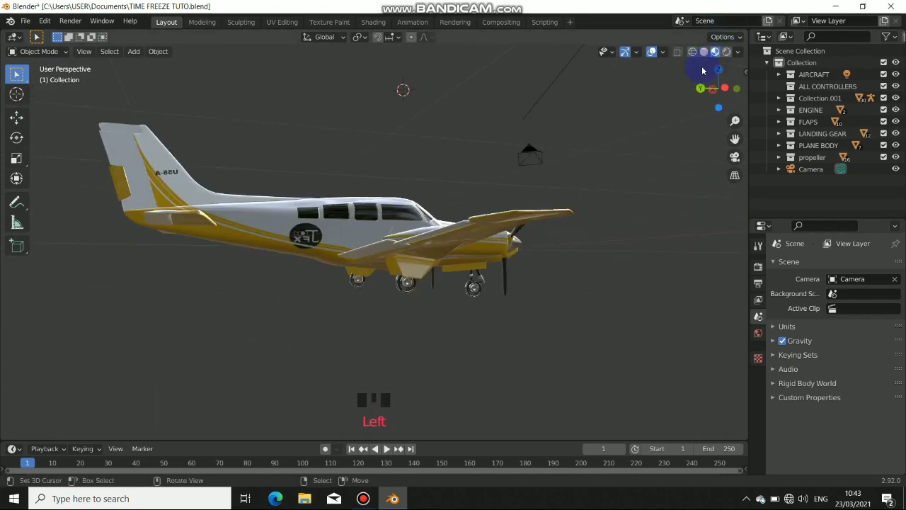
{"action": "mouse_move", "coordinate": [488, 216]}
{"action": "middle_mouse_down"}
{"action": "mouse_move", "coordinate": [504, 250]}
{"action": "mouse_move", "coordinate": [467, 257]}
{"action": "mouse_move", "coordinate": [420, 228]}
{"action": "mouse_move", "coordinate": [293, 222]}
{"action": "mouse_move", "coordinate": [364, 222]}
{"action": "mouse_move", "coordinate": [378, 137]}
{"action": "mouse_move", "coordinate": [376, 168]}
{"action": "mouse_move", "coordinate": [437, 228]}
{"action": "mouse_move", "coordinate": [501, 235]}
{"action": "middle_mouse_up"}
{"action": "scroll", "coordinate": [518, 279], "scroll_direction": "up", "scroll_amount": 2}
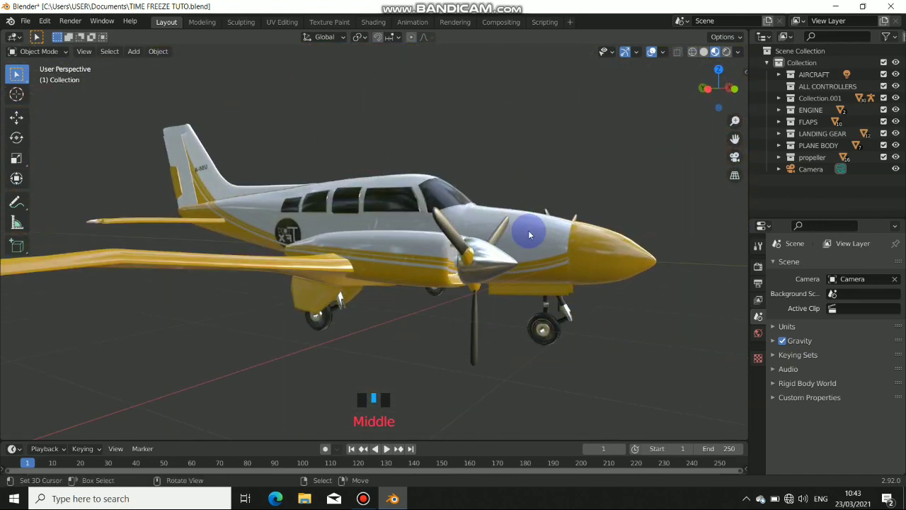
Orbit and zoom around the aircraft to inspect its left side, tail, top and front
{"action": "middle_click_drag", "start_coordinate": [555, 249], "coordinate": [283, 208]}
{"action": "scroll", "coordinate": [556, 196], "scroll_direction": "up", "scroll_amount": 4}
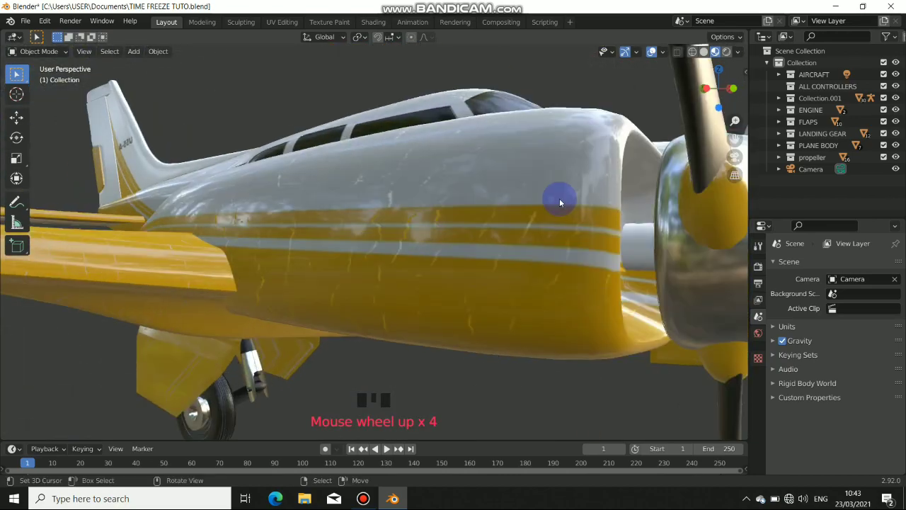
{"action": "middle_click_drag", "start_coordinate": [557, 196], "coordinate": [437, 200]}
{"action": "scroll", "coordinate": [437, 199], "scroll_direction": "down", "scroll_amount": 3}
{"action": "middle_click_drag", "start_coordinate": [283, 233], "coordinate": [467, 304]}
{"action": "scroll", "coordinate": [562, 259], "scroll_direction": "down", "scroll_amount": 3}
{"action": "middle_click_drag", "start_coordinate": [562, 259], "coordinate": [513, 229]}
{"action": "scroll", "coordinate": [509, 240], "scroll_direction": "up", "scroll_amount": 3}
{"action": "scroll", "coordinate": [549, 248], "scroll_direction": "down", "scroll_amount": 4}
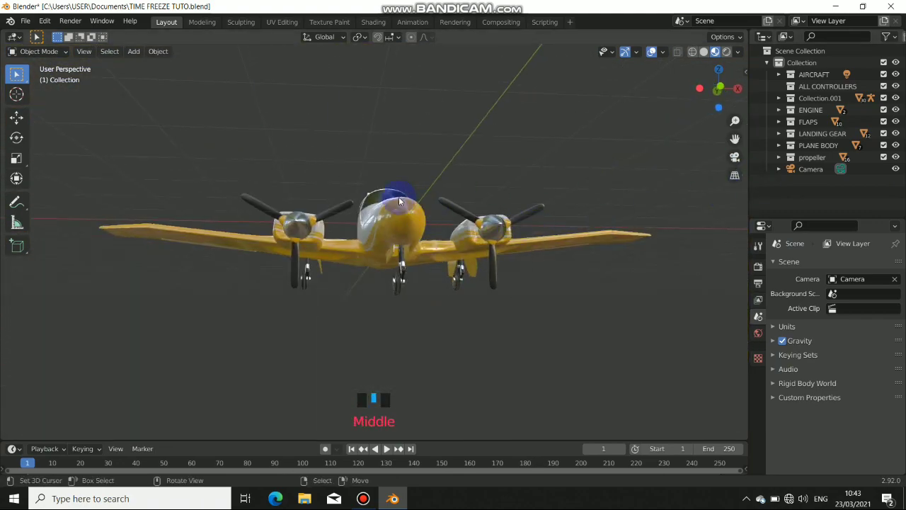
{"action": "middle_click_drag", "start_coordinate": [390, 197], "coordinate": [396, 202]}
View the aircraft through the scene camera over the street footage, then orbit back out
{"action": "key", "text": "KP_0"}
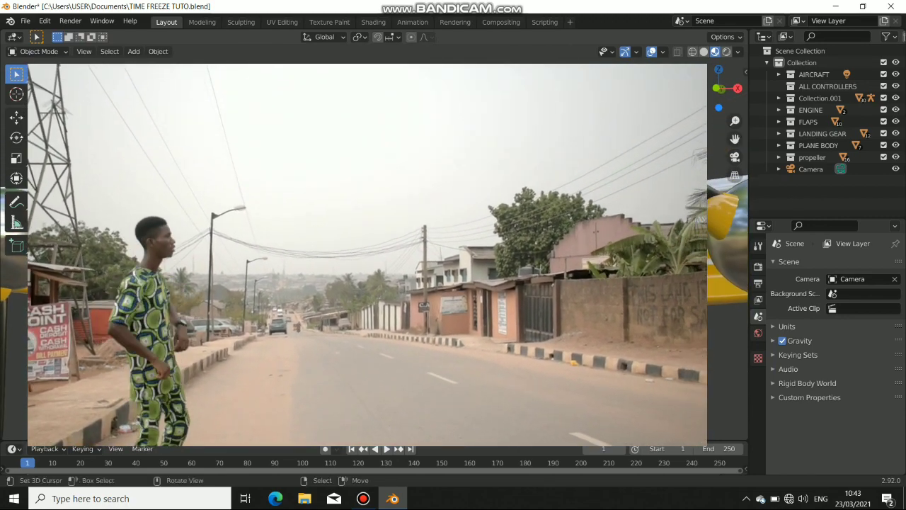
{"action": "scroll", "coordinate": [364, 233], "scroll_direction": "down", "scroll_amount": 3}
{"action": "middle_click_drag", "start_coordinate": [364, 233], "coordinate": [462, 230]}
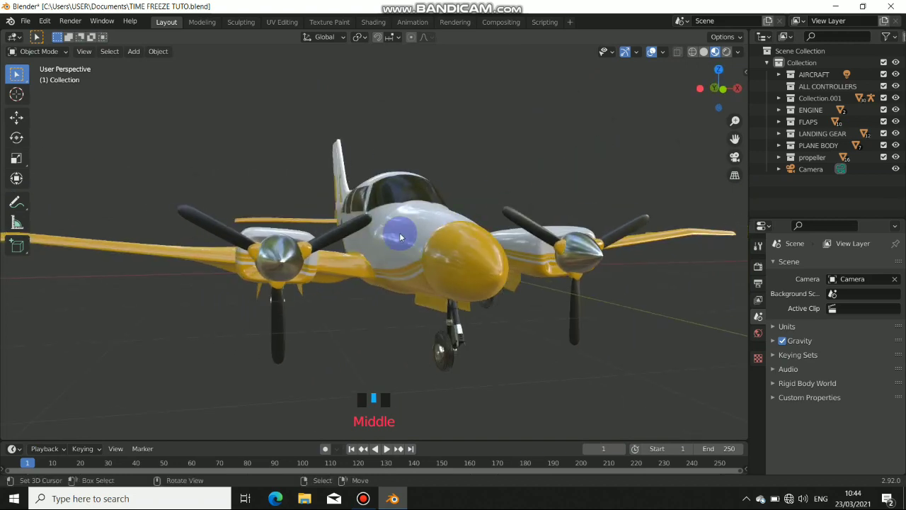
{"action": "middle_click_drag", "start_coordinate": [399, 216], "coordinate": [368, 242]}
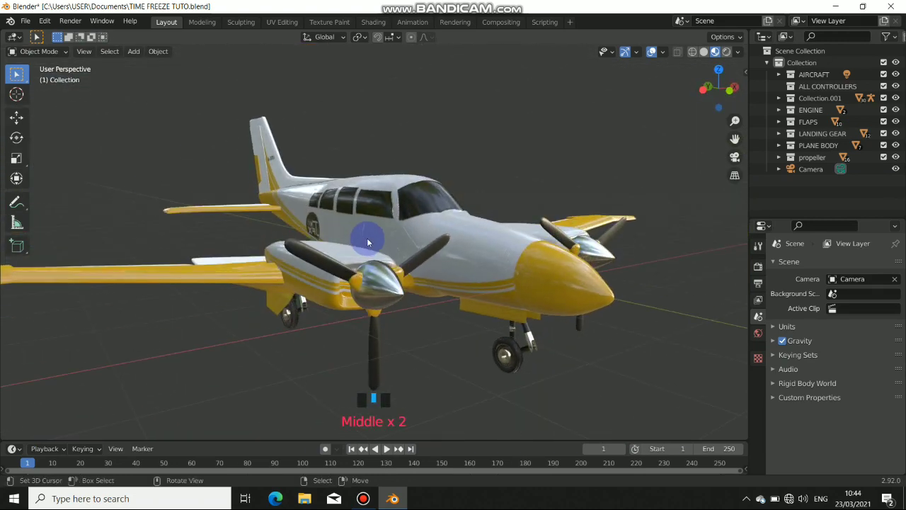
Add a Motion Tracking workspace from the VFX workspace templates
{"action": "left_click", "coordinate": [570, 24]}
{"action": "mouse_move", "coordinate": [517, 82]}
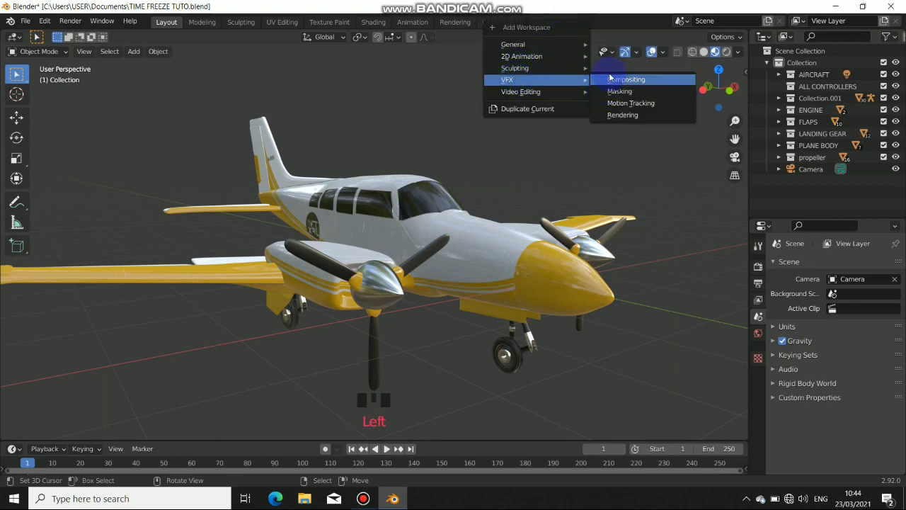
{"action": "left_click", "coordinate": [631, 102]}
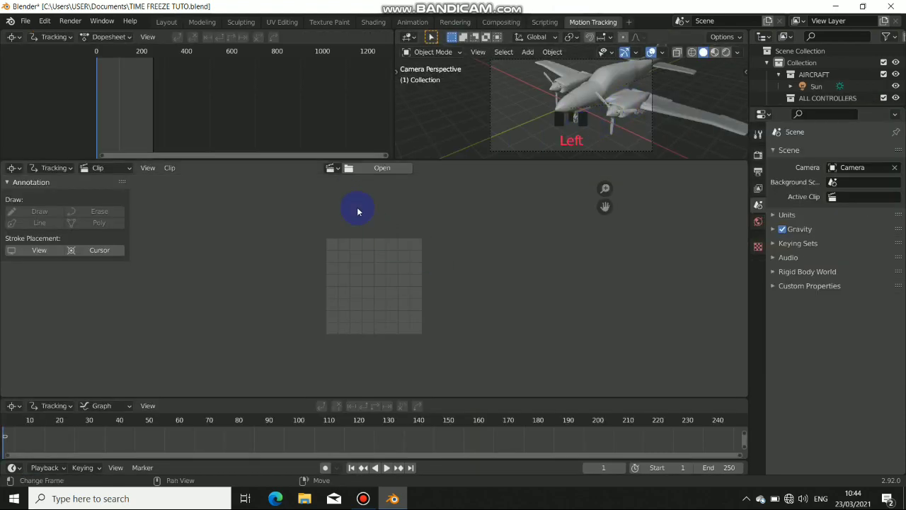
Load DSC_0294.MOV into the Clip editor and match the scene frames to its 261 frames
{"action": "left_click", "coordinate": [384, 170]}
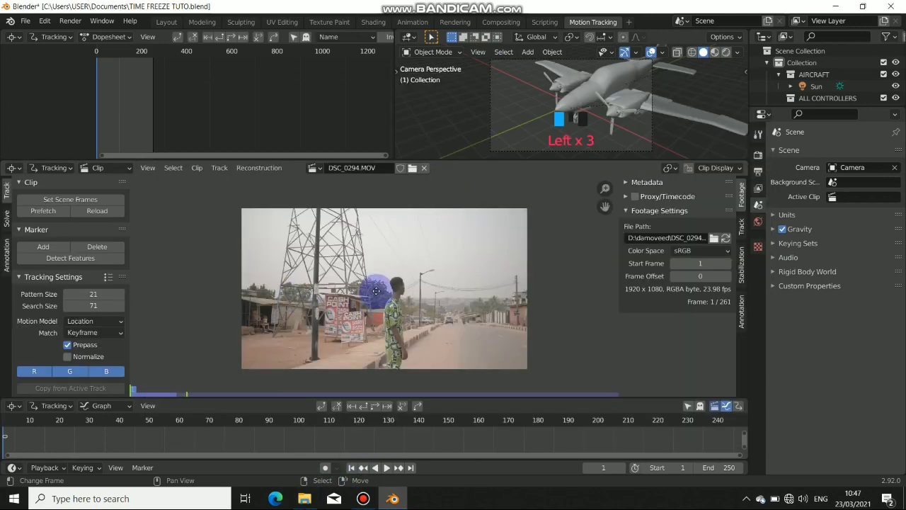
{"action": "scroll", "coordinate": [336, 448], "scroll_direction": "down", "scroll_amount": 2}
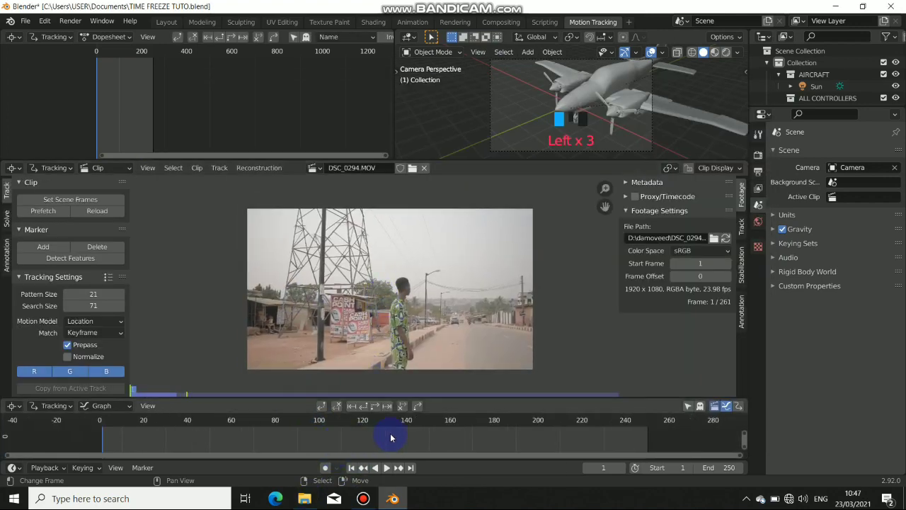
{"action": "left_click", "coordinate": [68, 201]}
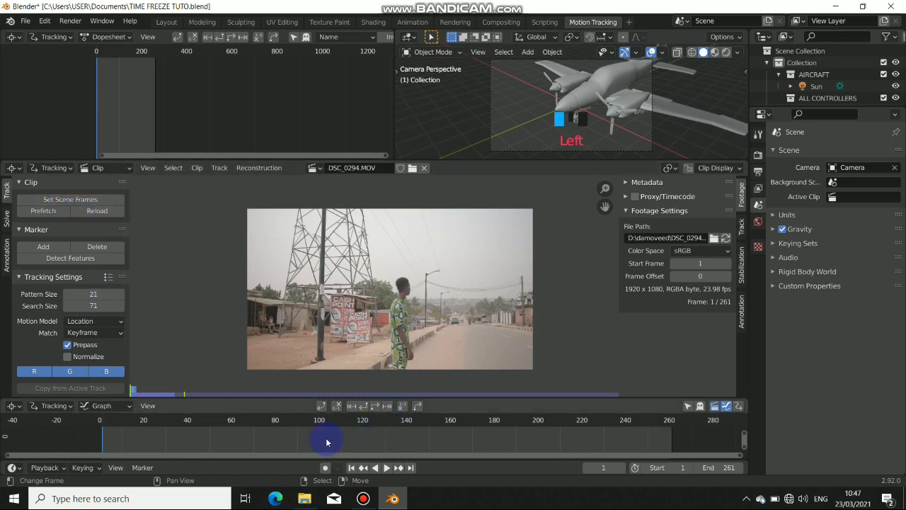
{"action": "left_click_drag", "start_coordinate": [106, 433], "coordinate": [259, 441]}
Play the street clip and review it between frames 70, 90 and 222
{"action": "left_click", "coordinate": [384, 471]}
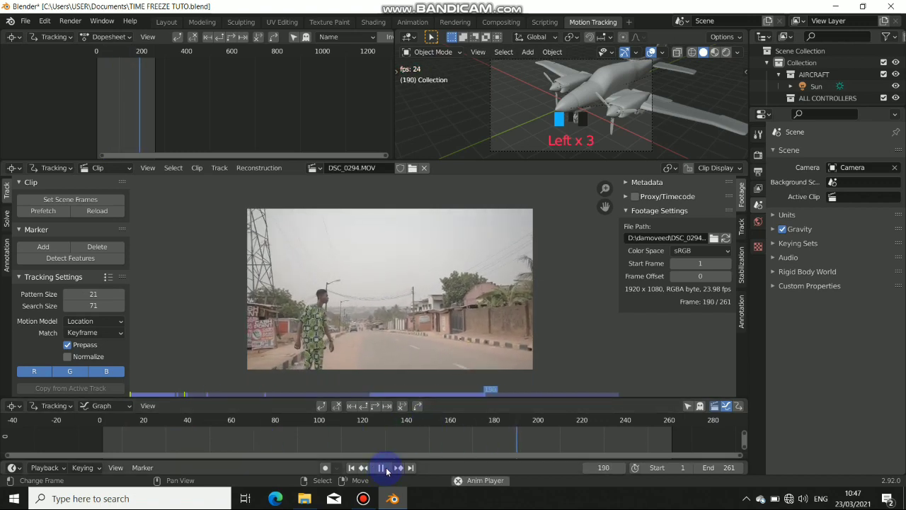
{"action": "left_click", "coordinate": [388, 470]}
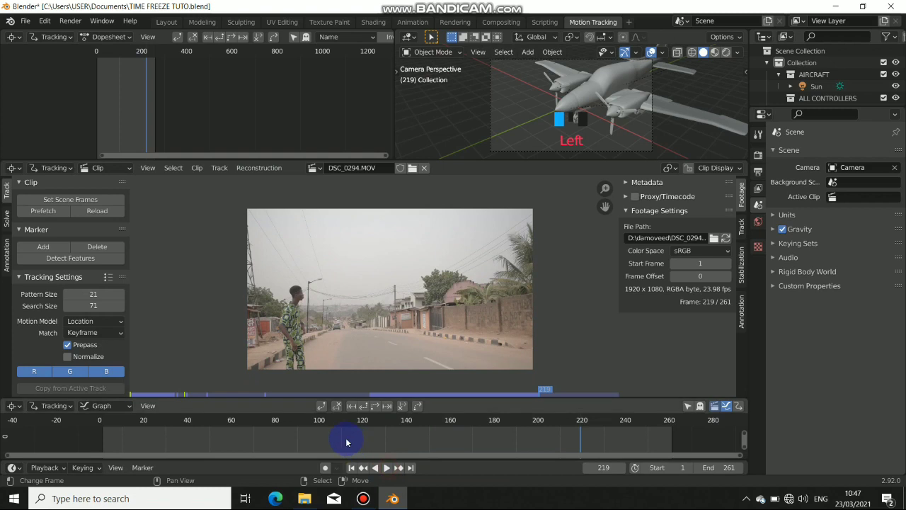
{"action": "left_click", "coordinate": [297, 437]}
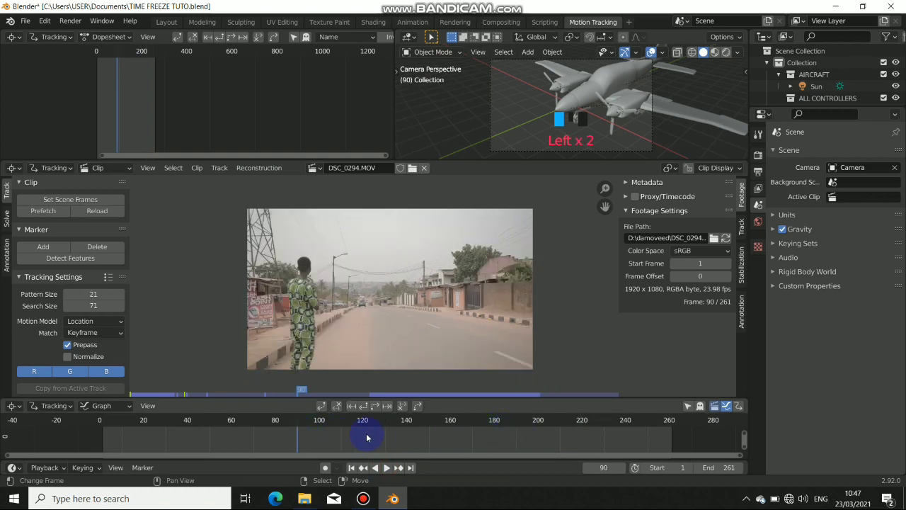
{"action": "left_click", "coordinate": [386, 468]}
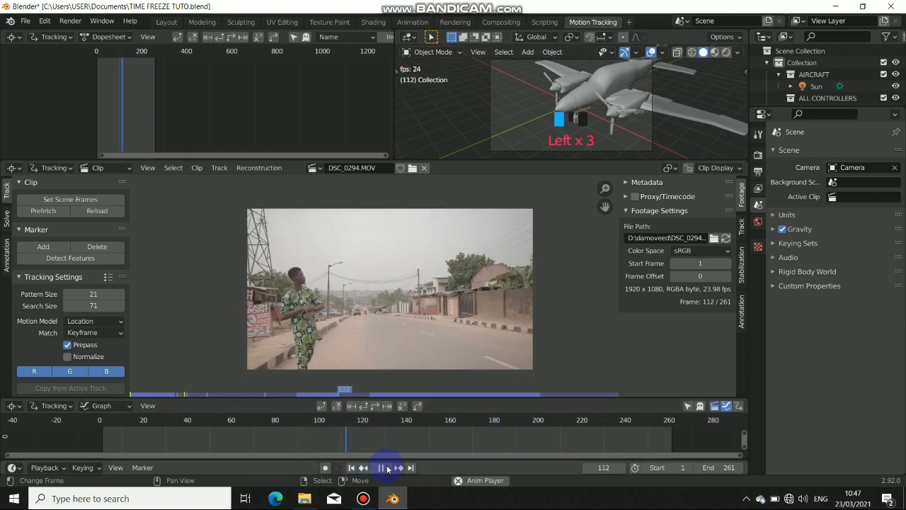
{"action": "left_click", "coordinate": [387, 467]}
{"action": "left_click", "coordinate": [297, 441]}
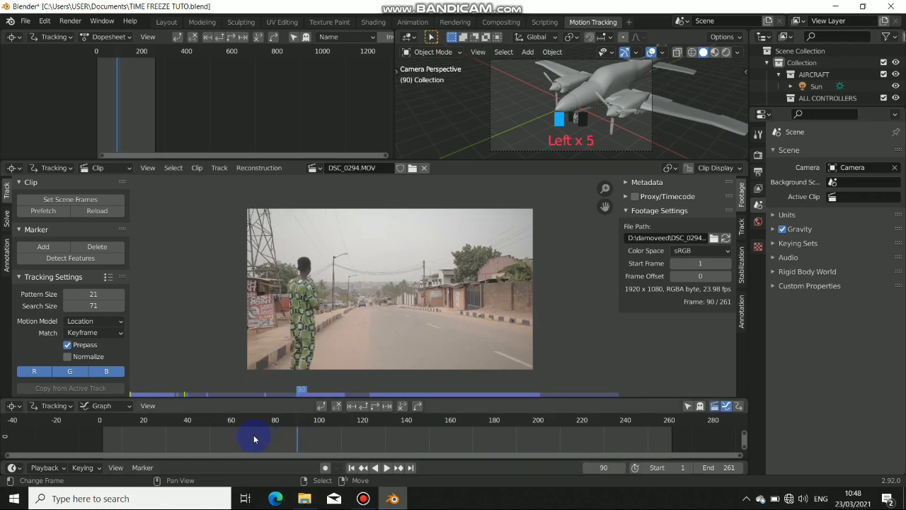
{"action": "left_click", "coordinate": [254, 440]}
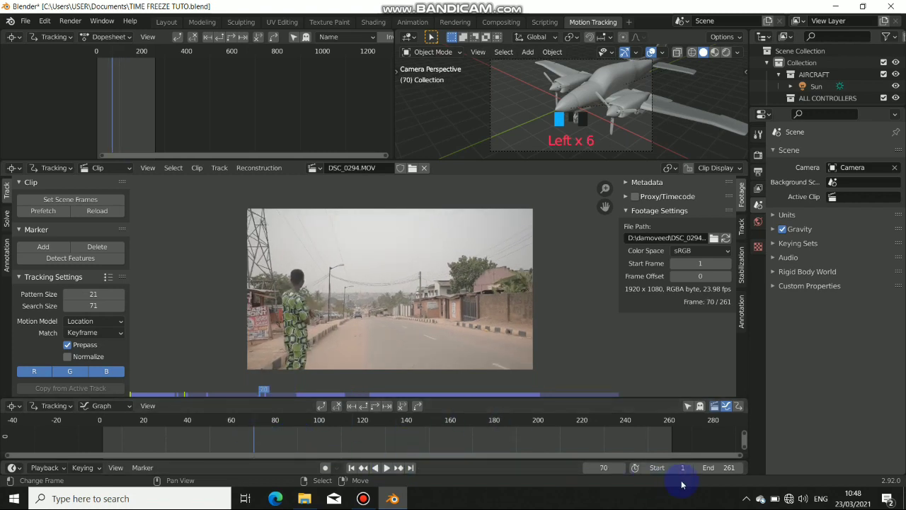
{"action": "left_click", "coordinate": [391, 469]}
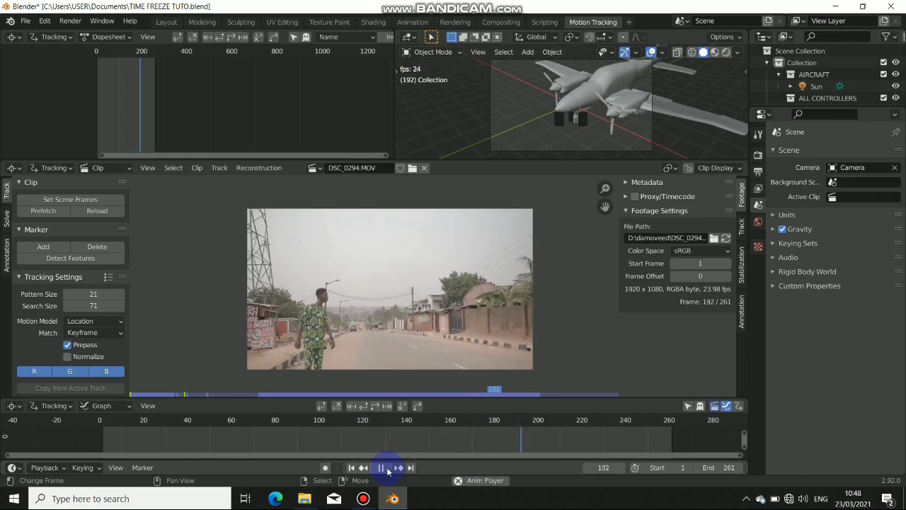
{"action": "left_click", "coordinate": [388, 470]}
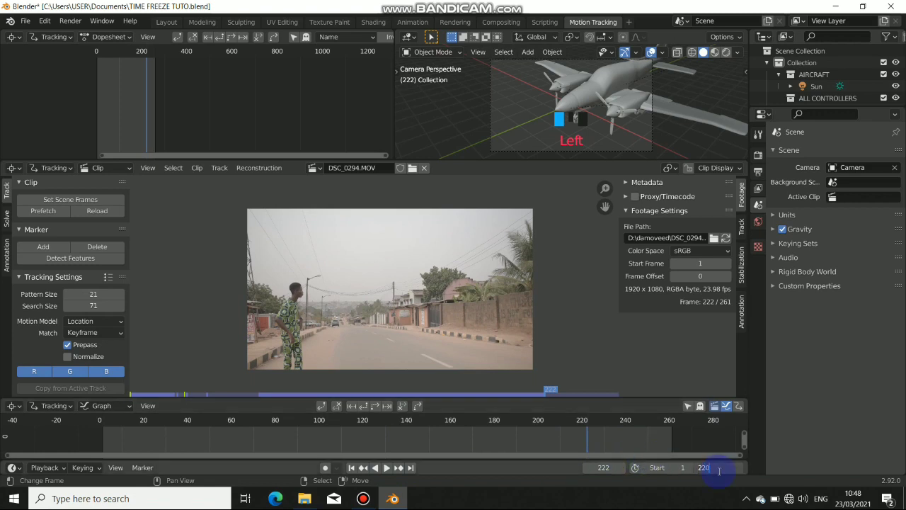
Set the scene range to frames 70–220 and play back the trimmed stretch
{"action": "left_click_drag", "start_coordinate": [717, 471], "coordinate": [715, 471]}
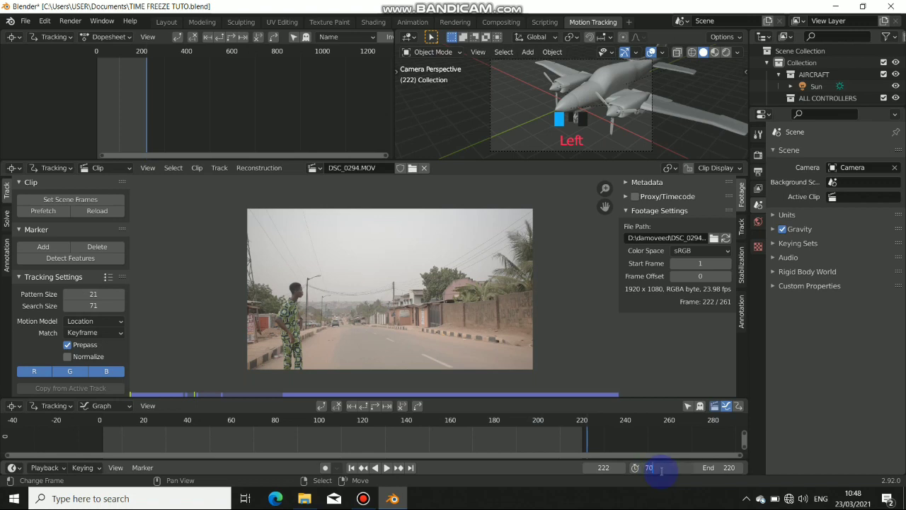
{"action": "key", "text": "Return"}
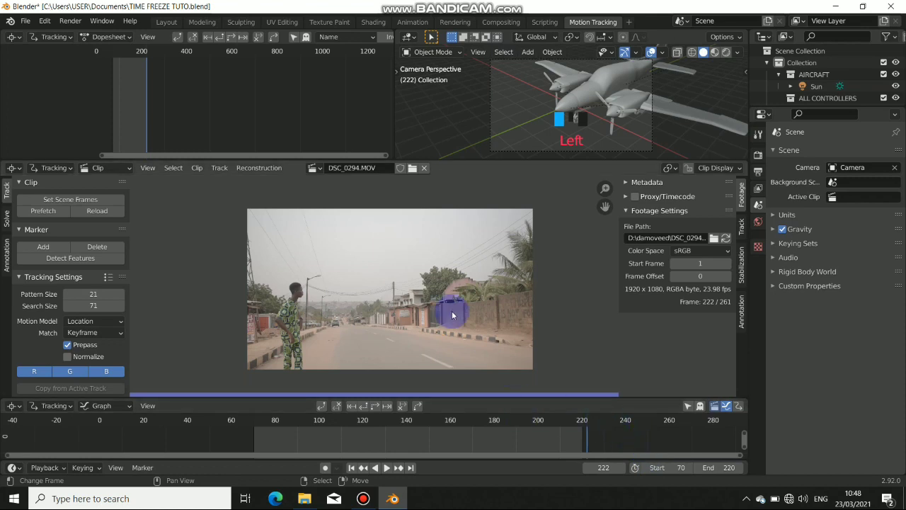
{"action": "left_click", "coordinate": [352, 467]}
{"action": "left_click", "coordinate": [387, 468]}
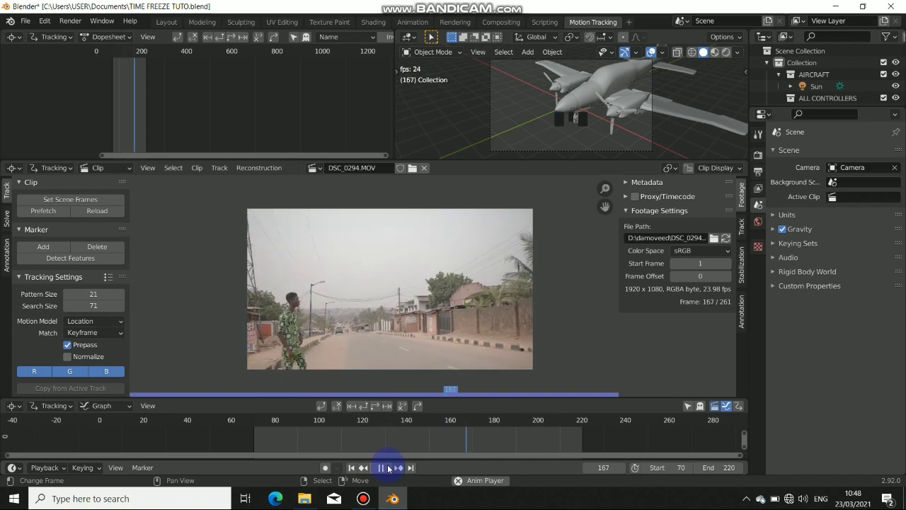
{"action": "left_click", "coordinate": [385, 468]}
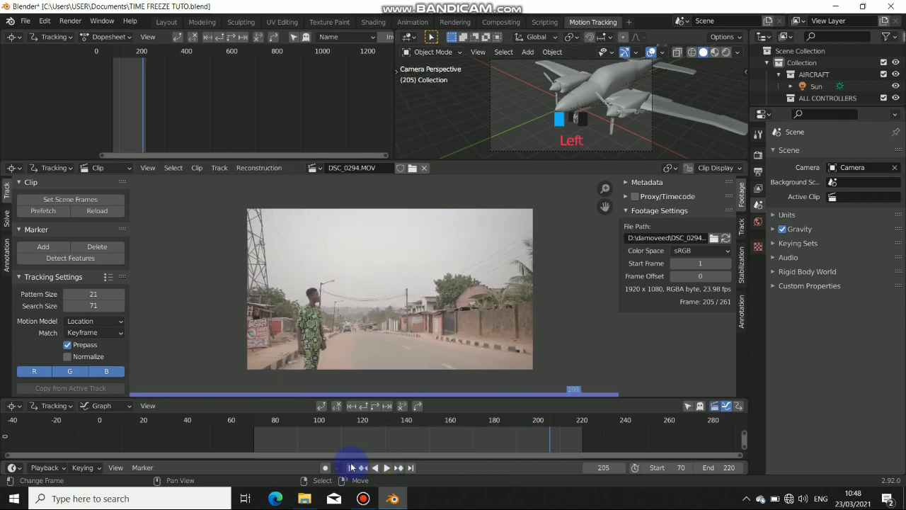
{"action": "left_click", "coordinate": [352, 467]}
Hide the Movie Clip Editor sidebar and zoom in so the footage fills the view
{"action": "scroll", "coordinate": [383, 300], "scroll_direction": "up", "scroll_amount": 1}
{"action": "scroll", "coordinate": [383, 300], "scroll_direction": "up", "scroll_amount": 2}
{"action": "scroll", "coordinate": [396, 303], "scroll_direction": "down", "scroll_amount": 2}
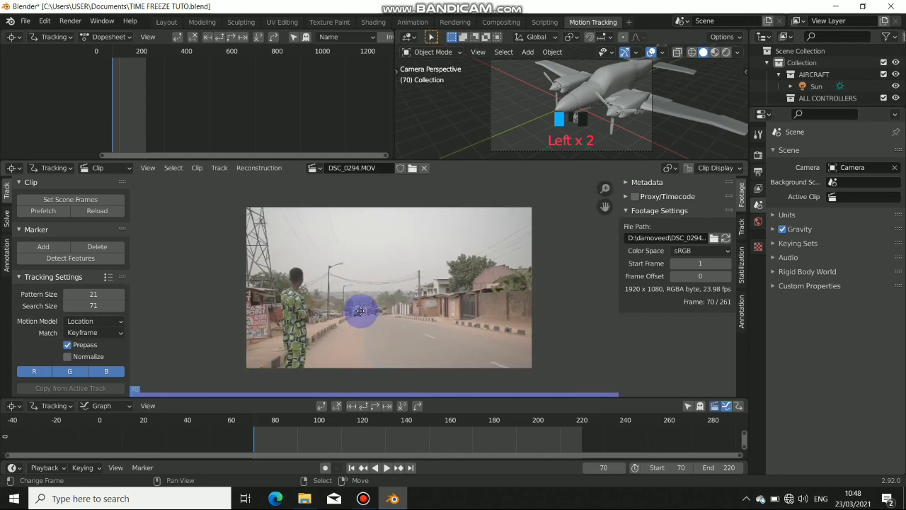
{"action": "scroll", "coordinate": [381, 305], "scroll_direction": "up", "scroll_amount": 3}
{"action": "scroll", "coordinate": [382, 311], "scroll_direction": "down", "scroll_amount": 3}
{"action": "scroll", "coordinate": [373, 322], "scroll_direction": "up", "scroll_amount": 3}
{"action": "scroll", "coordinate": [372, 327], "scroll_direction": "down", "scroll_amount": 3}
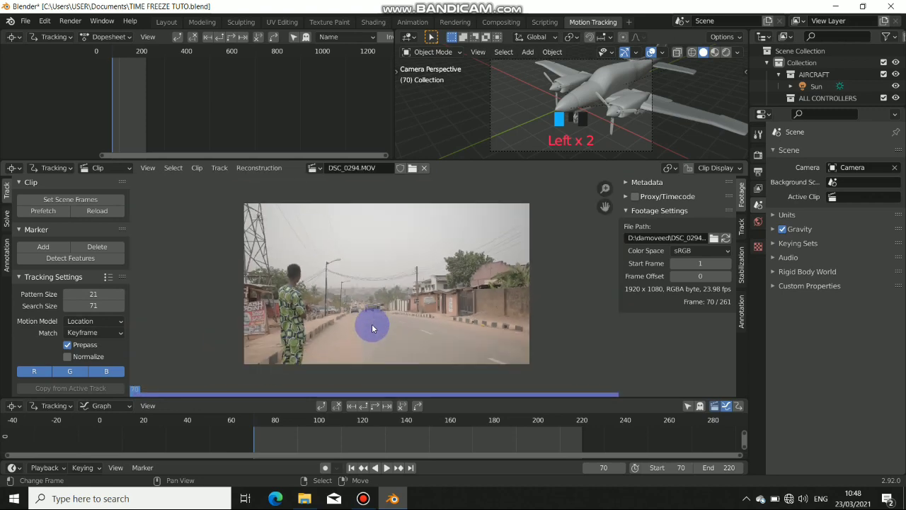
{"action": "scroll", "coordinate": [373, 329], "scroll_direction": "up", "scroll_amount": 2}
{"action": "scroll", "coordinate": [352, 334], "scroll_direction": "down", "scroll_amount": 2}
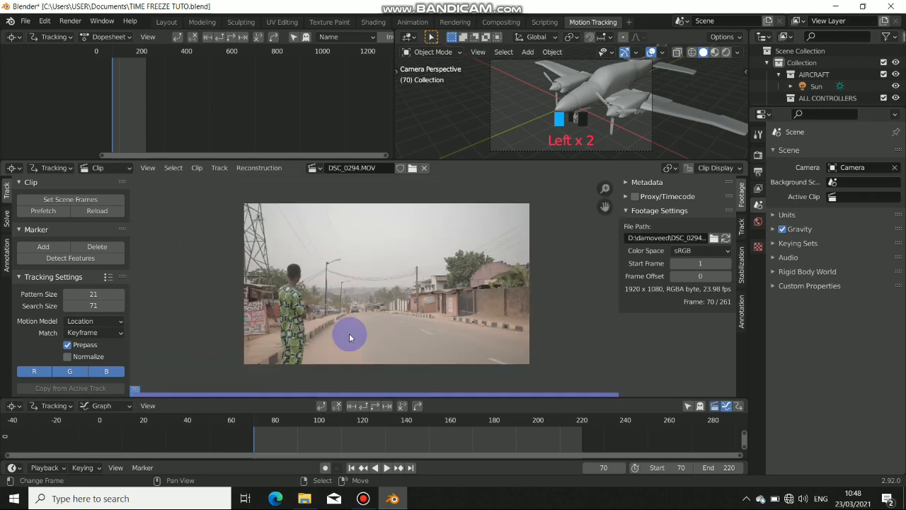
{"action": "scroll", "coordinate": [352, 338], "scroll_direction": "up", "scroll_amount": 2}
{"action": "scroll", "coordinate": [352, 340], "scroll_direction": "down", "scroll_amount": 2}
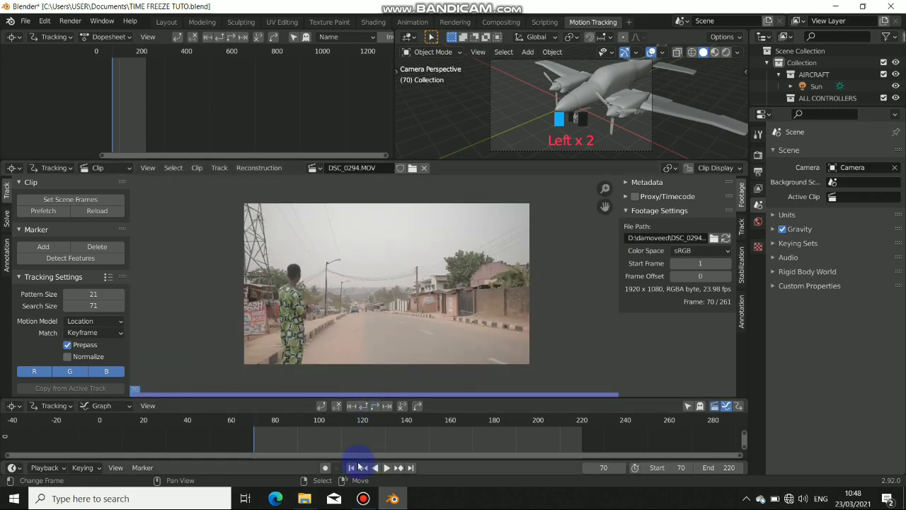
{"action": "scroll", "coordinate": [374, 441], "scroll_direction": "up", "scroll_amount": 3}
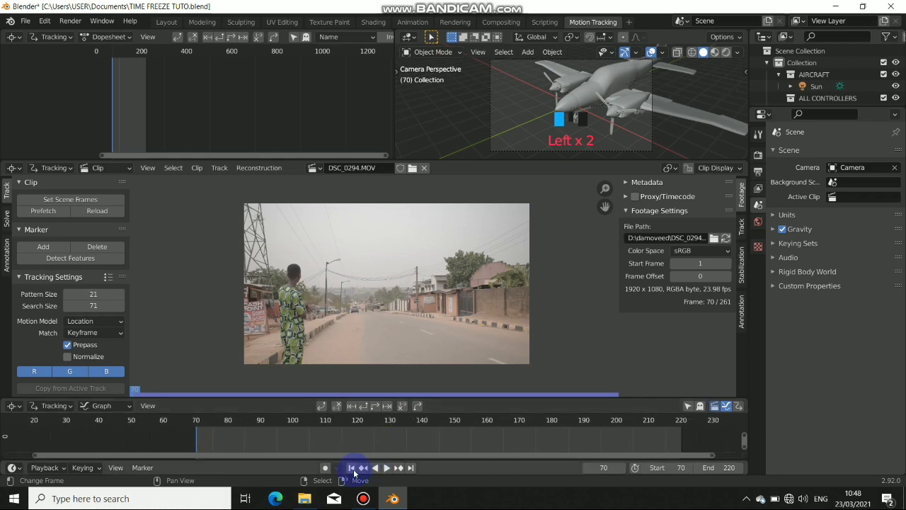
{"action": "left_click", "coordinate": [412, 460]}
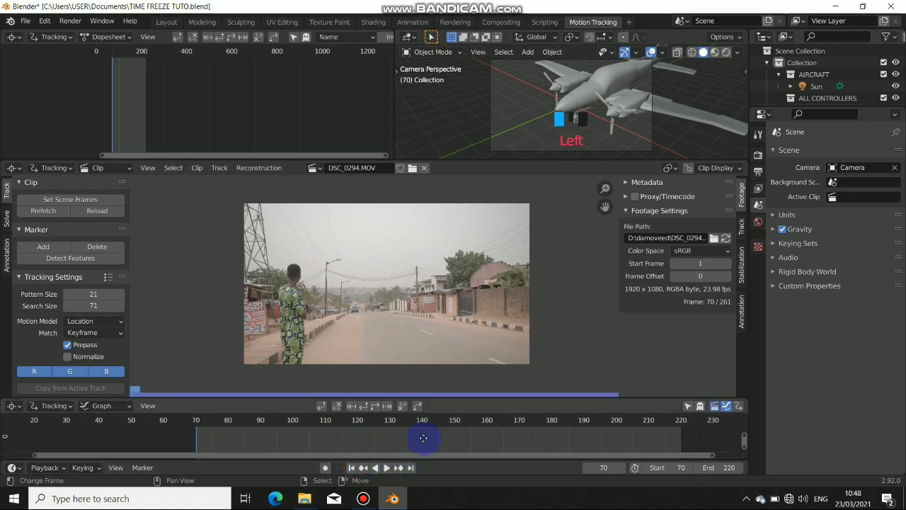
{"action": "scroll", "coordinate": [420, 437], "scroll_direction": "right", "scroll_amount": 2, "text": "ctrl"}
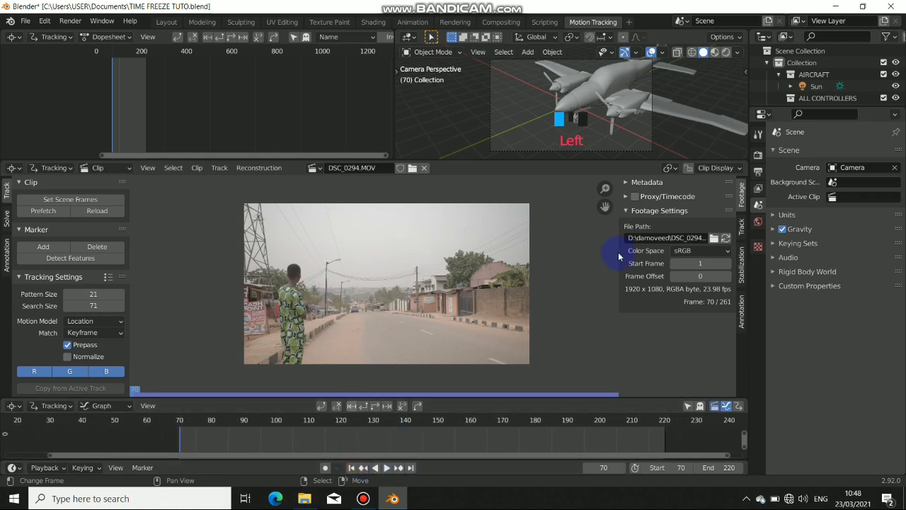
{"action": "key", "text": "n"}
{"action": "scroll", "coordinate": [453, 298], "scroll_direction": "up", "scroll_amount": 3}
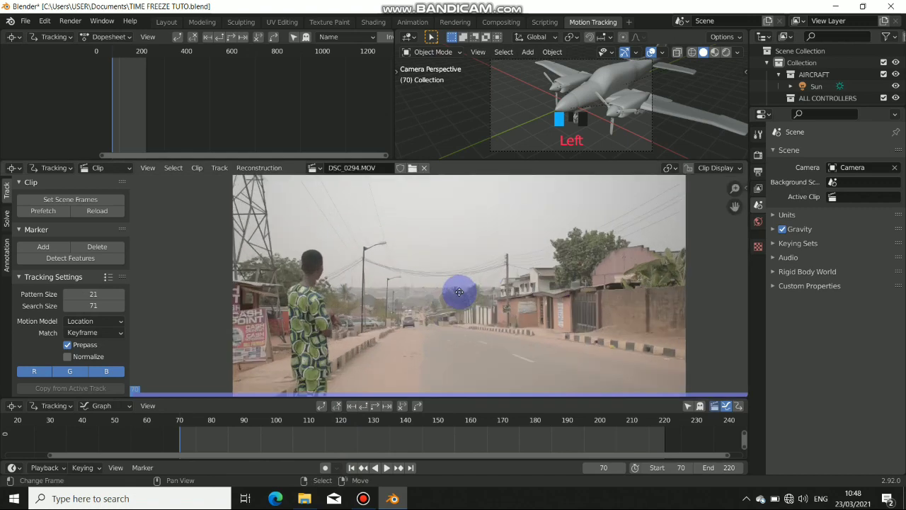
{"action": "scroll", "coordinate": [408, 283], "scroll_direction": "down", "scroll_amount": 2}
{"action": "scroll", "coordinate": [390, 279], "scroll_direction": "up", "scroll_amount": 1}
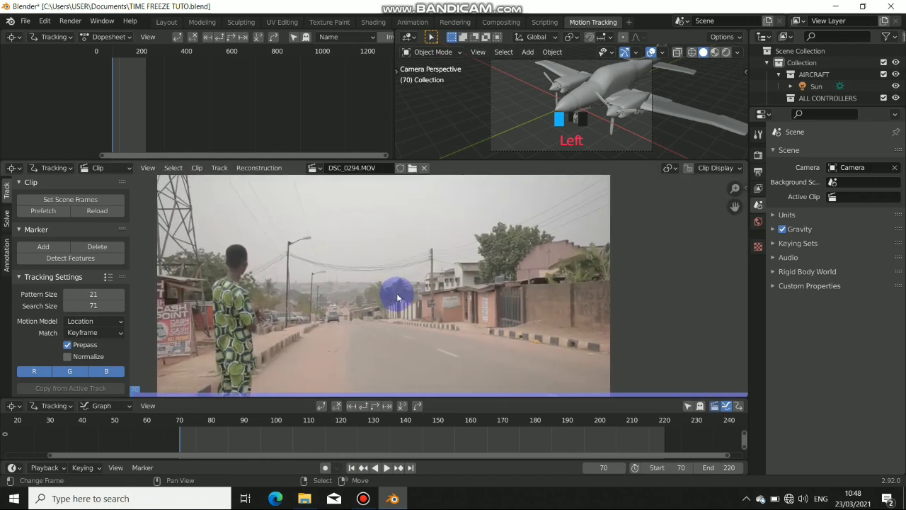
Detect features over the whole frame with threshold 0.080 and distance 86
{"action": "scroll", "coordinate": [398, 304], "scroll_direction": "down", "scroll_amount": 1}
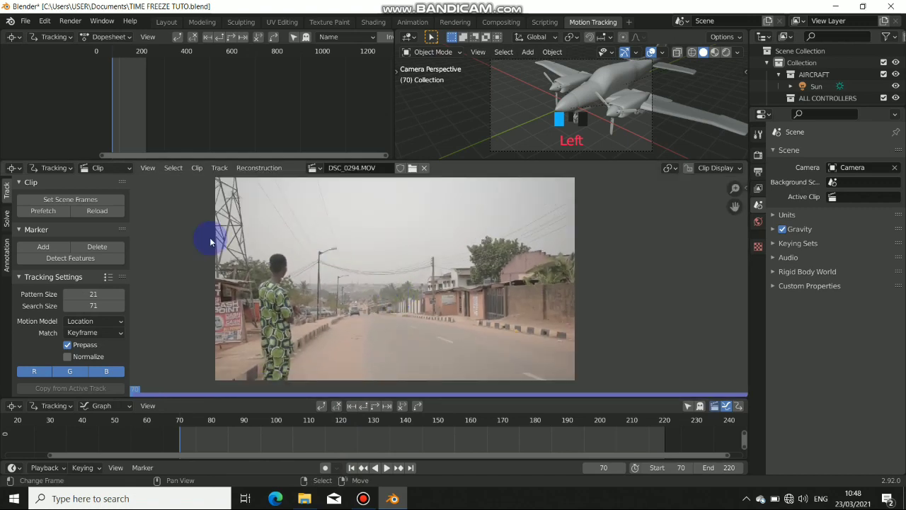
{"action": "left_click", "coordinate": [70, 259]}
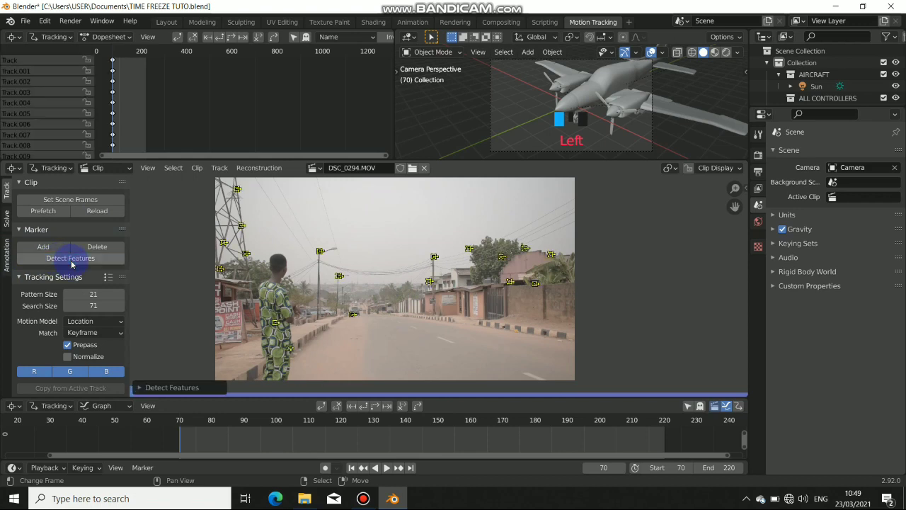
{"action": "left_click", "coordinate": [140, 389]}
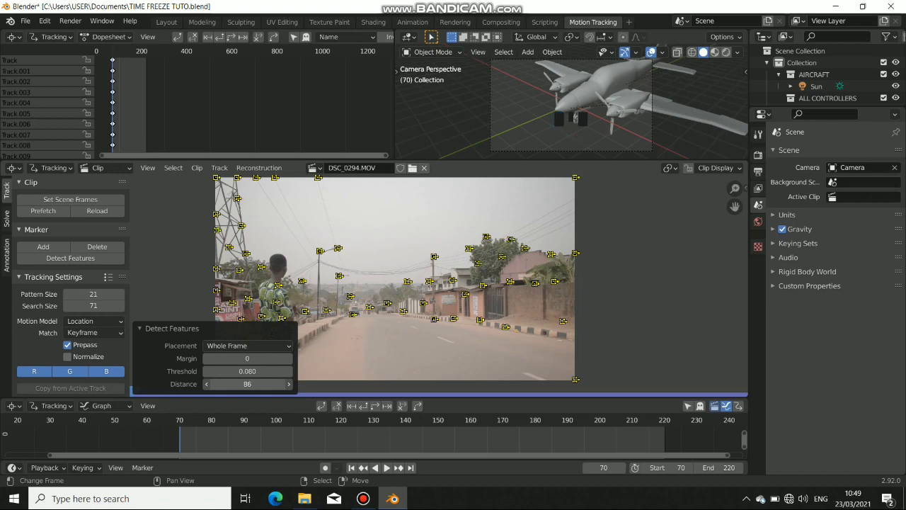
{"action": "left_click", "coordinate": [340, 306]}
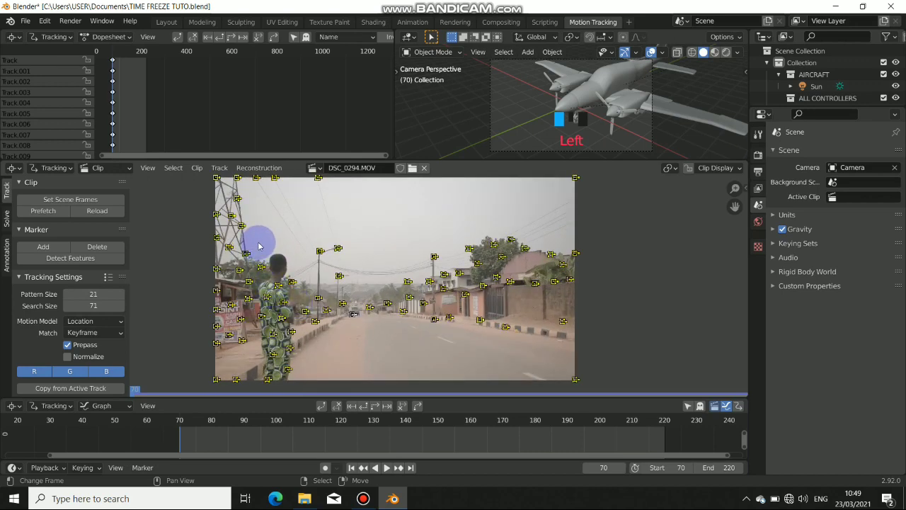
Delete the tracking markers sitting on the walking boy
{"action": "key", "text": "alt+a"}
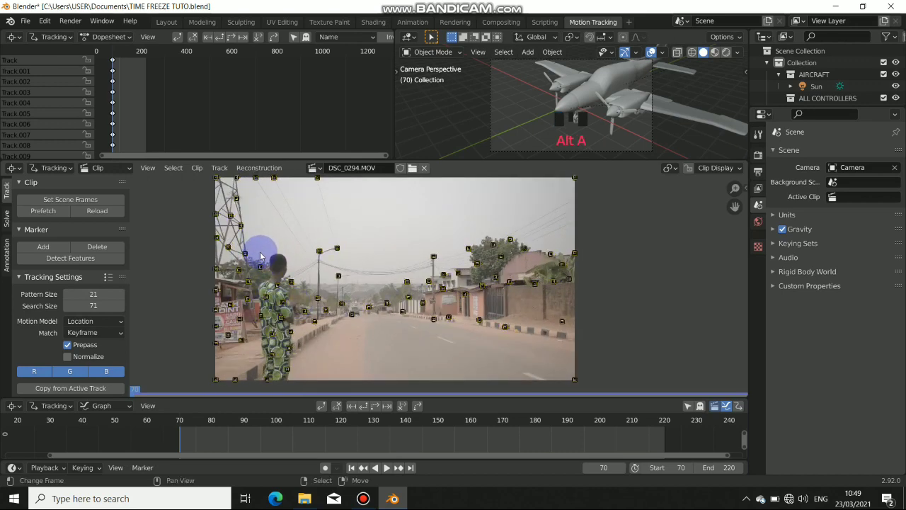
{"action": "left_click_drag", "start_coordinate": [255, 240], "coordinate": [300, 342]}
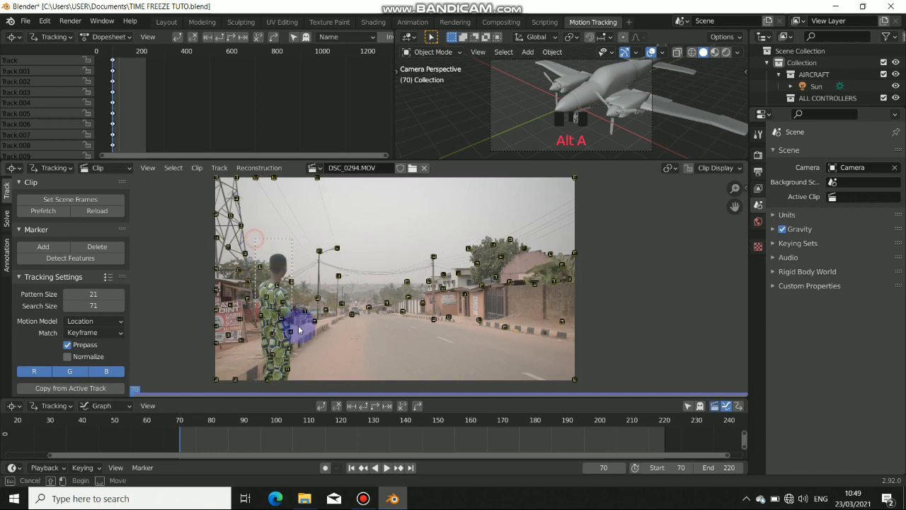
{"action": "left_click_drag", "start_coordinate": [296, 400], "coordinate": [298, 399]}
{"action": "key", "text": "x"}
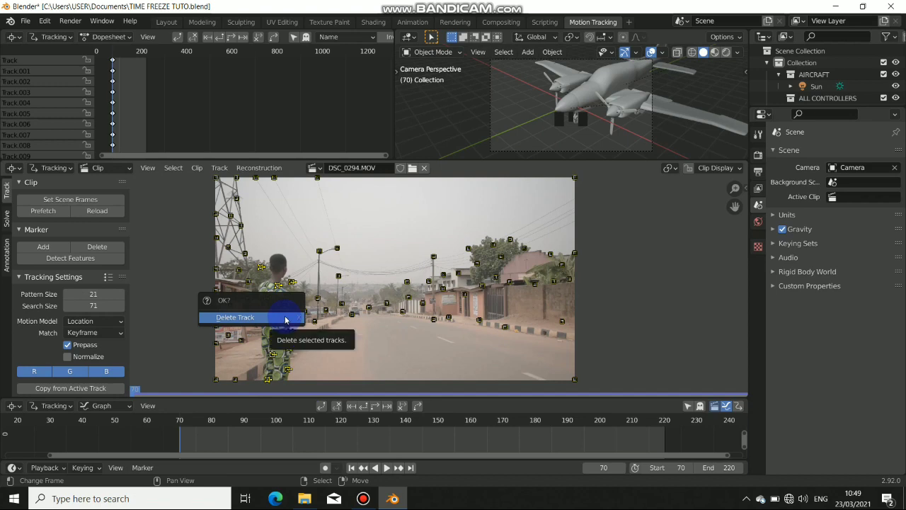
{"action": "key", "text": "Delete"}
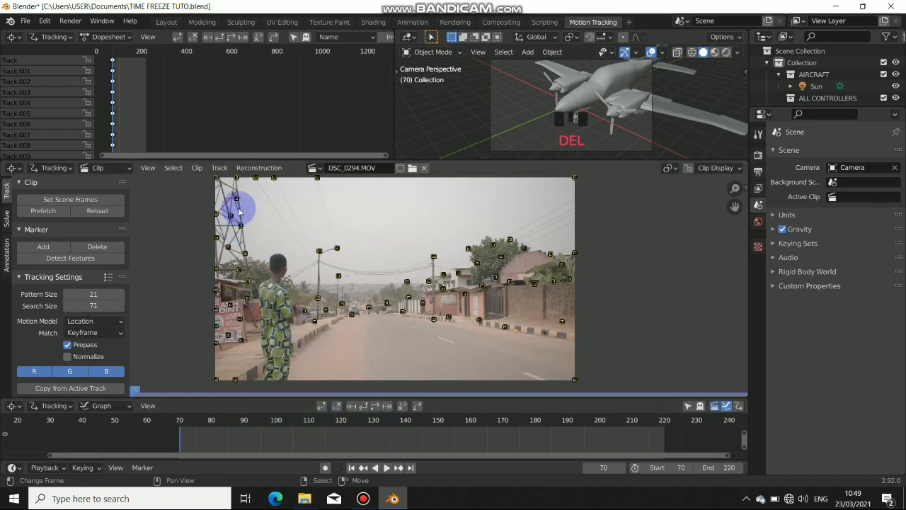
Delete the stray markers along the footage's top edge
{"action": "key", "text": "b"}
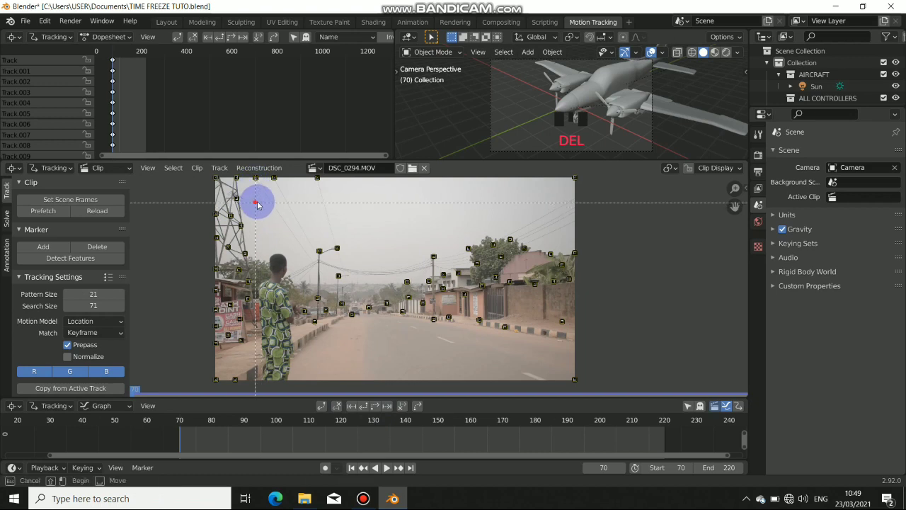
{"action": "left_click_drag", "start_coordinate": [264, 205], "coordinate": [336, 168]}
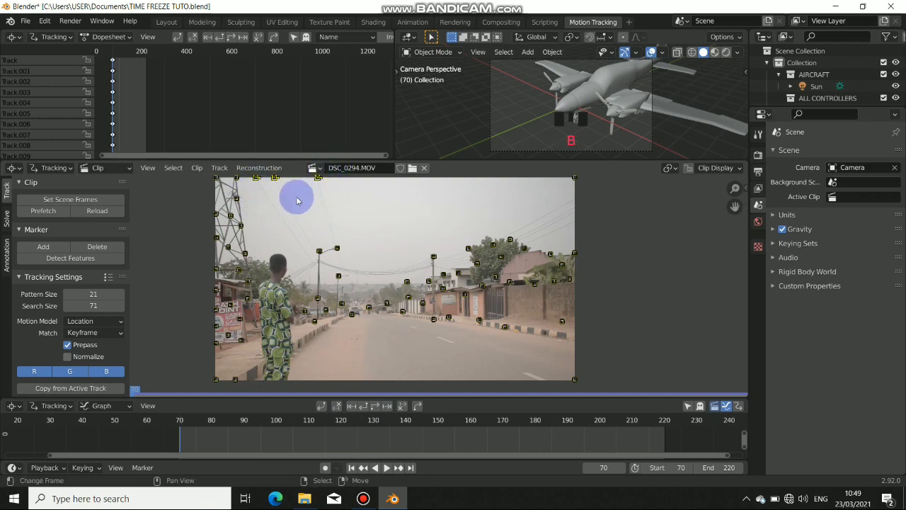
{"action": "key", "text": "x"}
{"action": "left_click", "coordinate": [295, 200]}
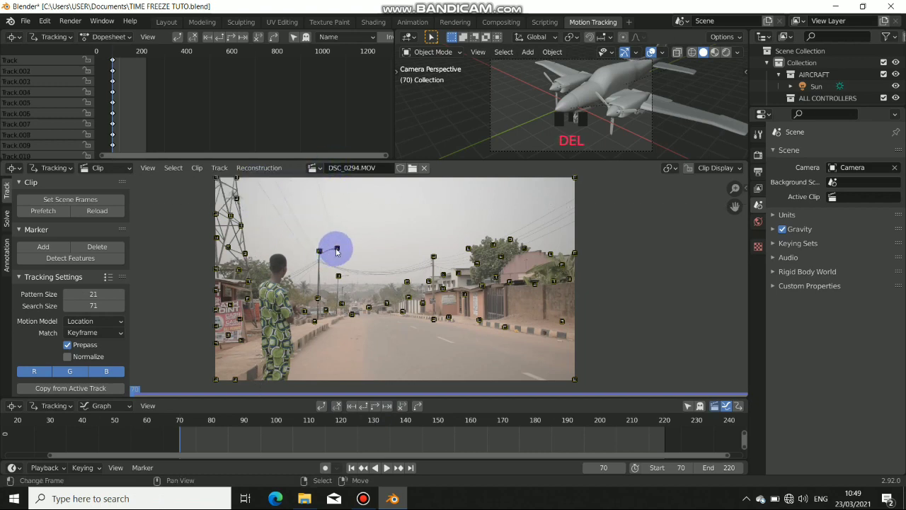
Delete the stray markers around the right-hand tree and along the right edge
{"action": "left_click", "coordinate": [461, 216]}
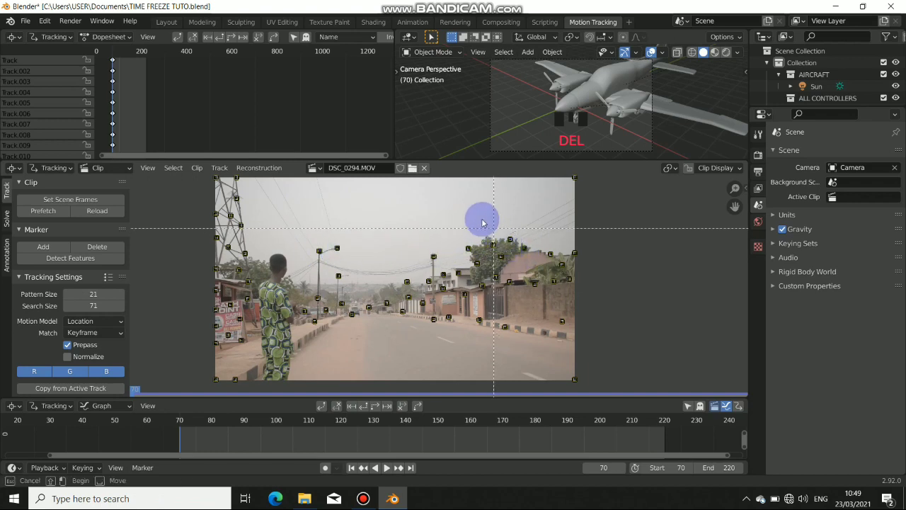
{"action": "left_click_drag", "start_coordinate": [455, 202], "coordinate": [523, 274]}
{"action": "key", "text": "Delete"}
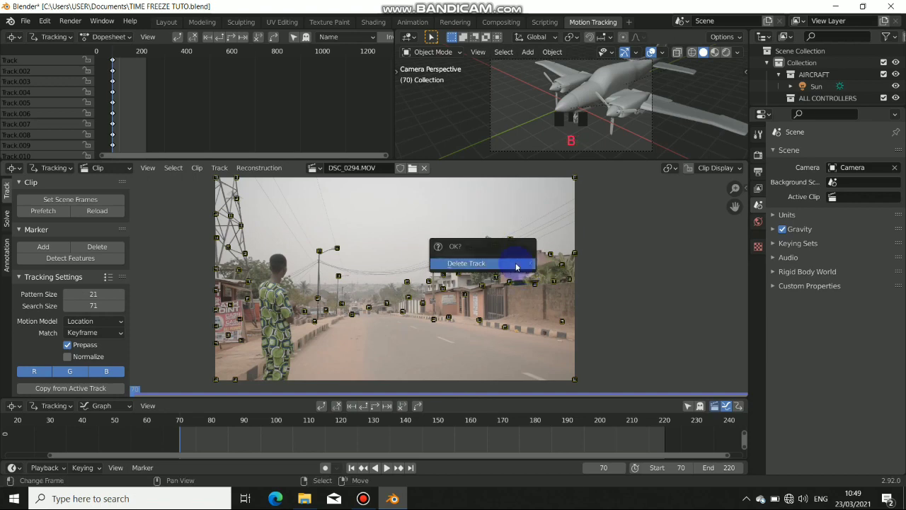
{"action": "left_click", "coordinate": [516, 266]}
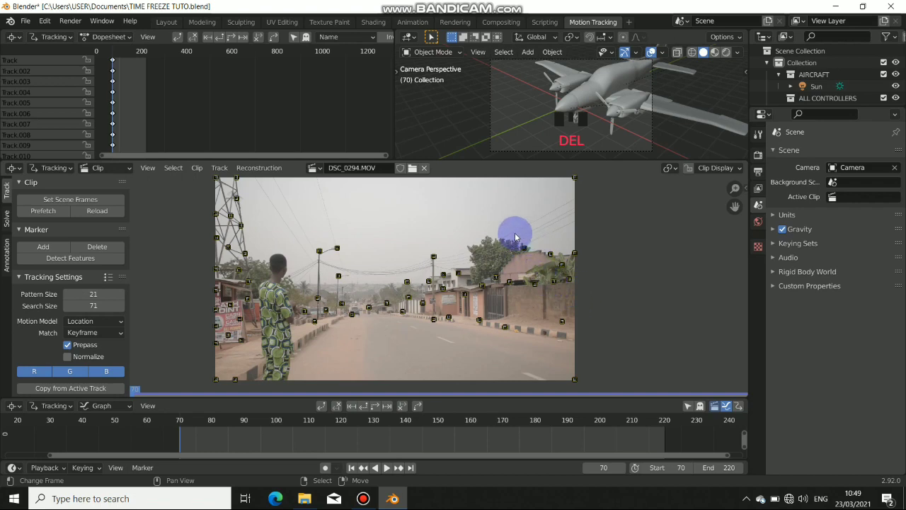
{"action": "left_click_drag", "start_coordinate": [538, 242], "coordinate": [571, 287]}
{"action": "left_click_drag", "start_coordinate": [528, 229], "coordinate": [572, 294]}
{"action": "key", "text": "Delete"}
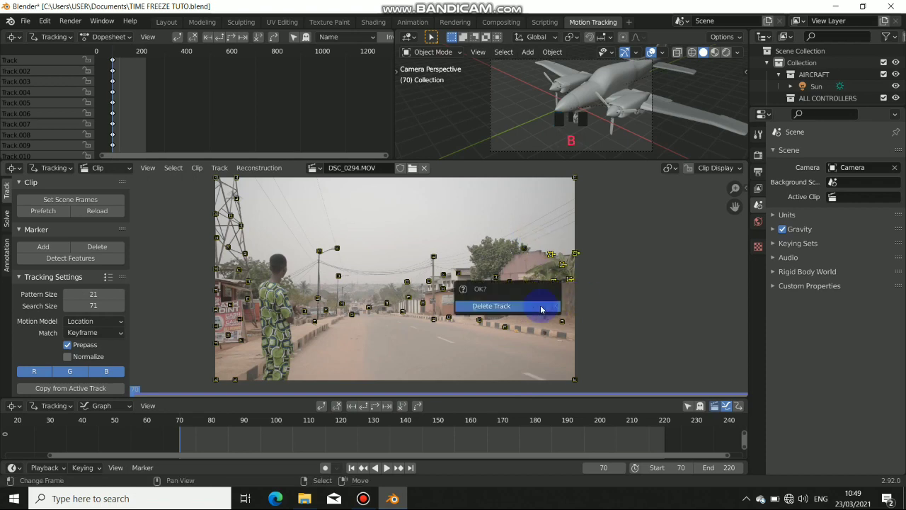
{"action": "left_click", "coordinate": [517, 305]}
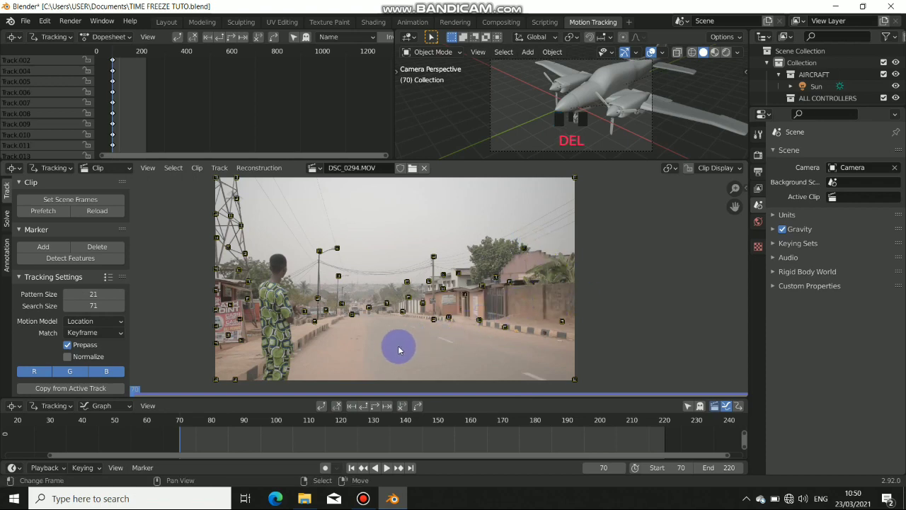
Zoom in on the road area and delete a group of unwanted markers there
{"action": "key", "text": "a"}
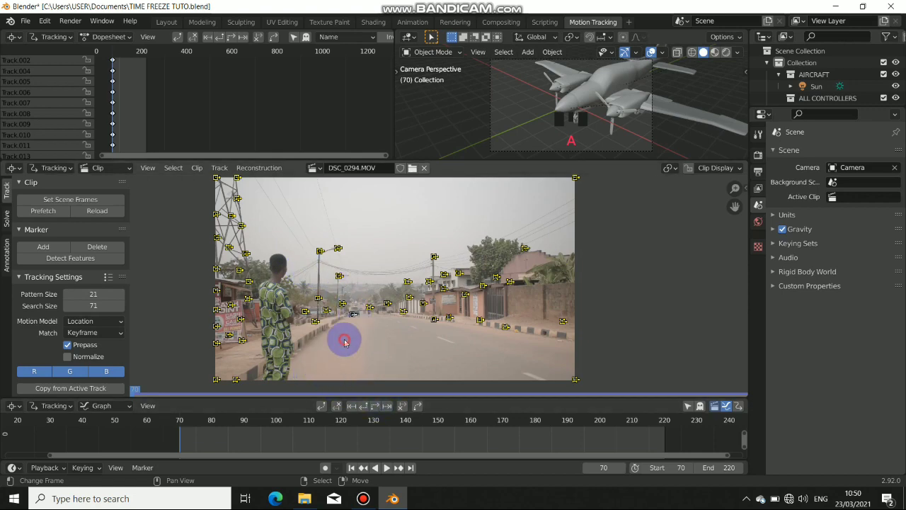
{"action": "scroll", "coordinate": [357, 332], "scroll_direction": "up", "scroll_amount": 4}
{"action": "middle_click_drag", "start_coordinate": [257, 368], "coordinate": [445, 219]}
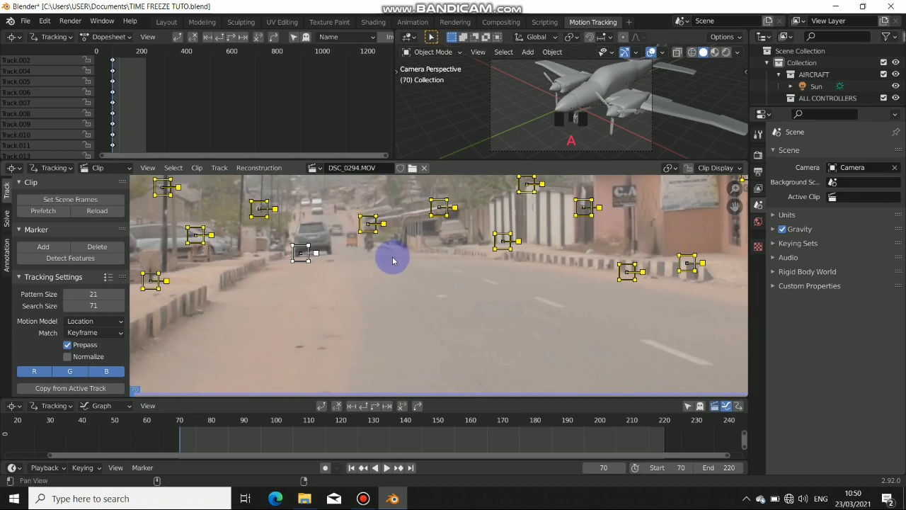
{"action": "key", "text": "alt+a"}
{"action": "left_click_drag", "start_coordinate": [289, 200], "coordinate": [392, 305]}
{"action": "key", "text": "x"}
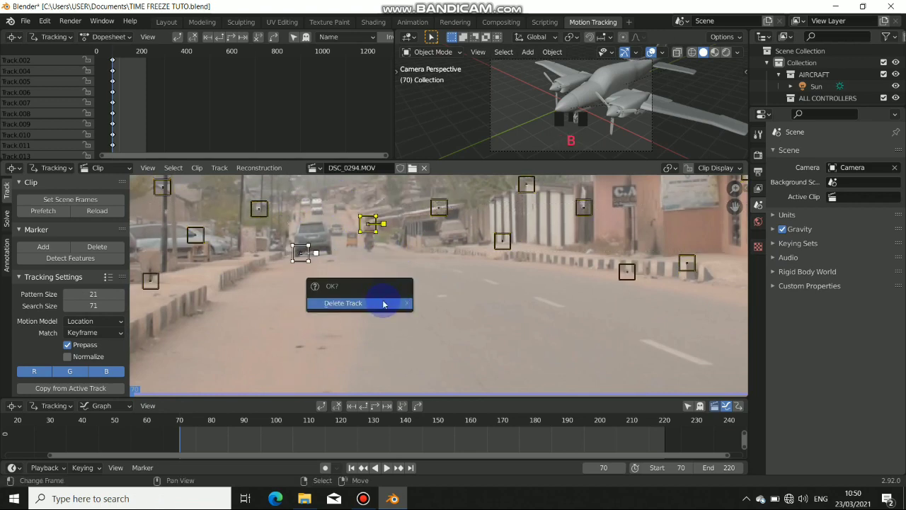
{"action": "key", "text": "Delete"}
Delete the markers bunched at the lower right of the clip
{"action": "scroll", "coordinate": [398, 315], "scroll_direction": "down", "scroll_amount": 4}
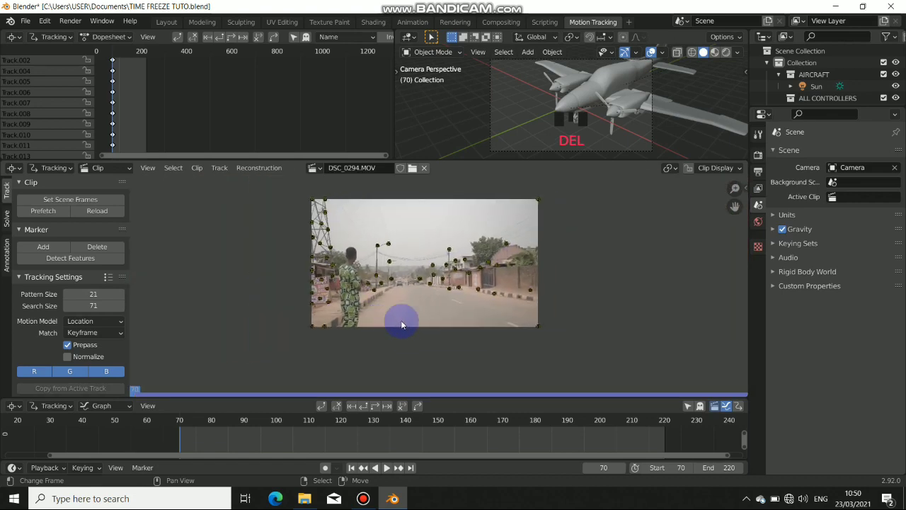
{"action": "key", "text": "b"}
{"action": "left_click_drag", "start_coordinate": [504, 306], "coordinate": [559, 351]}
{"action": "key", "text": "x"}
{"action": "key", "text": "Delete"}
Delete the markers bunched at the clip's top-left edge
{"action": "scroll", "coordinate": [393, 297], "scroll_direction": "up", "scroll_amount": 3}
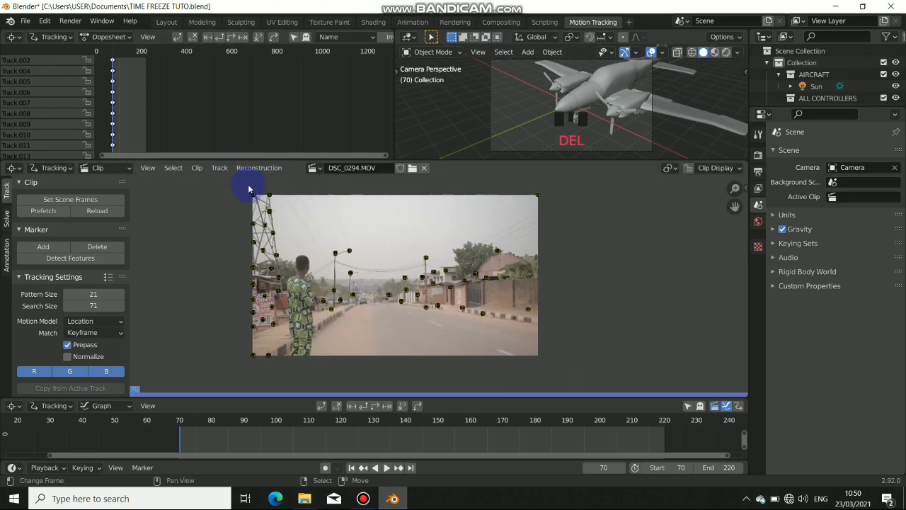
{"action": "key", "text": "b"}
{"action": "left_click_drag", "start_coordinate": [243, 186], "coordinate": [277, 199]}
{"action": "key", "text": "x"}
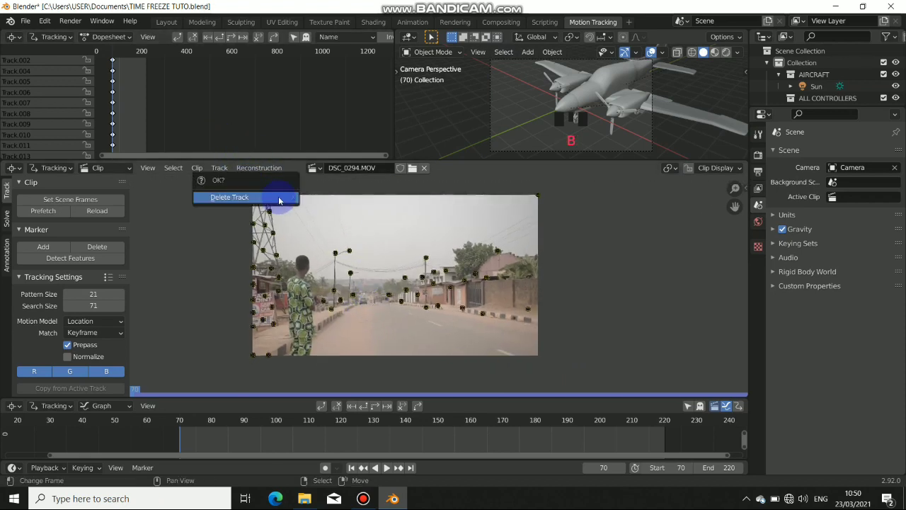
{"action": "key", "text": "Delete"}
{"action": "scroll", "coordinate": [371, 262], "scroll_direction": "up", "scroll_amount": 1}
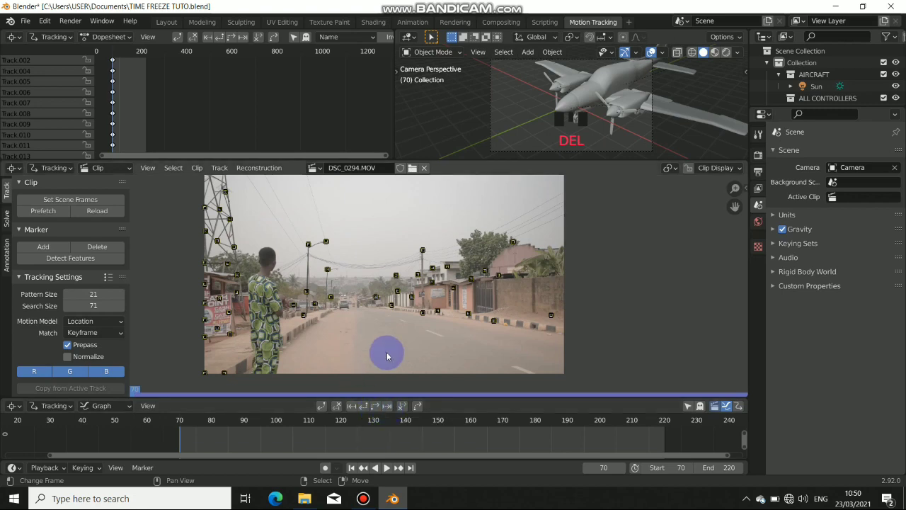
Track all remaining markers forward from frame 70 to 220 and play back the result
{"action": "key", "text": "a"}
{"action": "left_click", "coordinate": [379, 409]}
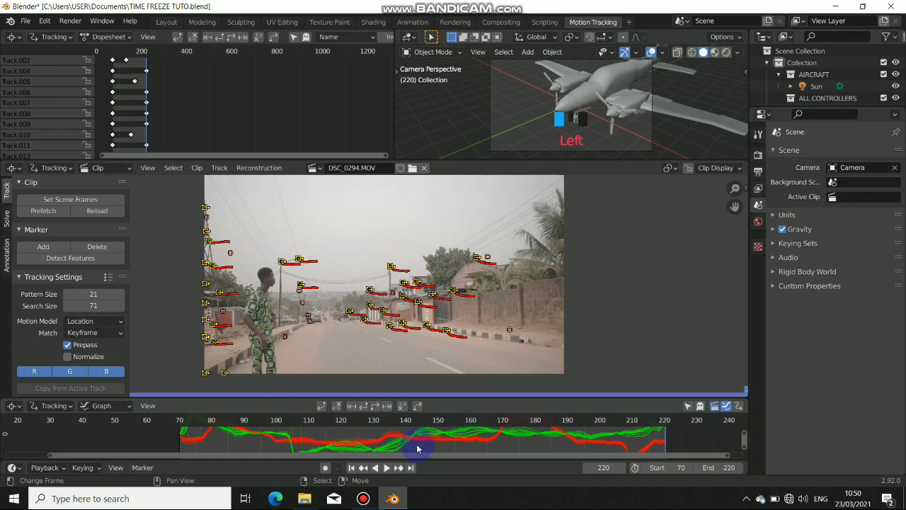
{"action": "scroll", "coordinate": [421, 444], "scroll_direction": "up", "scroll_amount": 2}
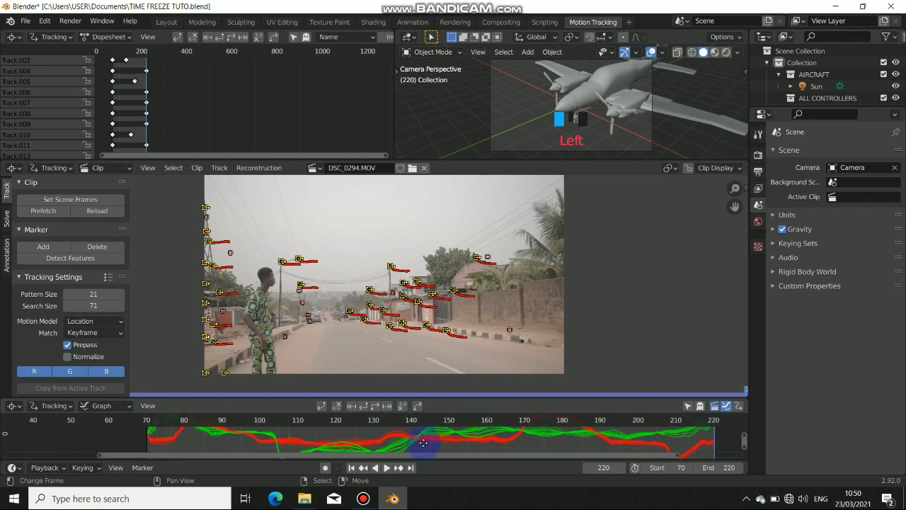
{"action": "left_click", "coordinate": [361, 469]}
{"action": "left_click", "coordinate": [386, 469]}
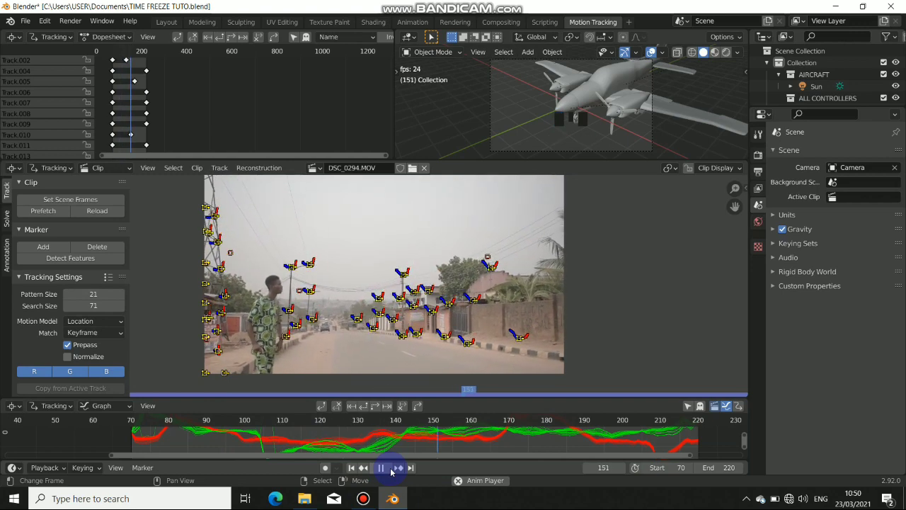
{"action": "left_click", "coordinate": [383, 468]}
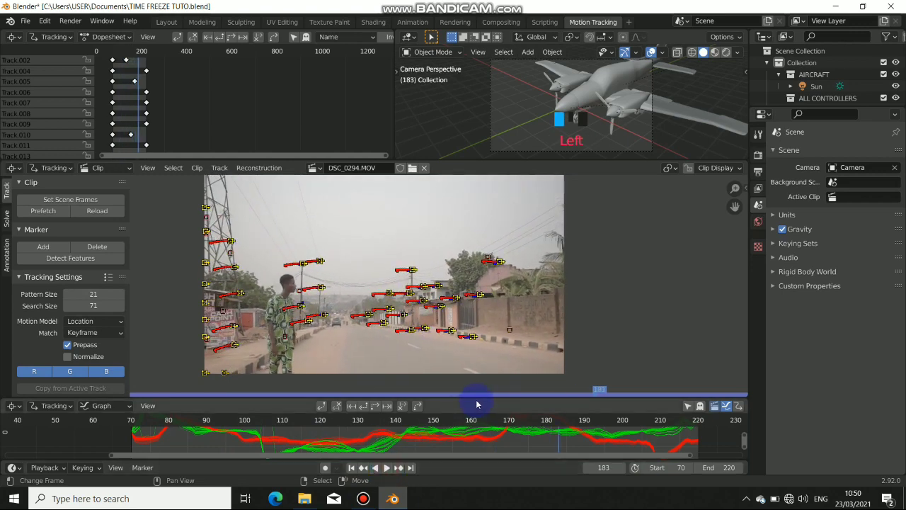
Enlarge the Graph editor and delete the track with the erratic motion curve
{"action": "left_click_drag", "start_coordinate": [476, 405], "coordinate": [429, 278]}
{"action": "middle_click_drag", "start_coordinate": [331, 404], "coordinate": [314, 358]}
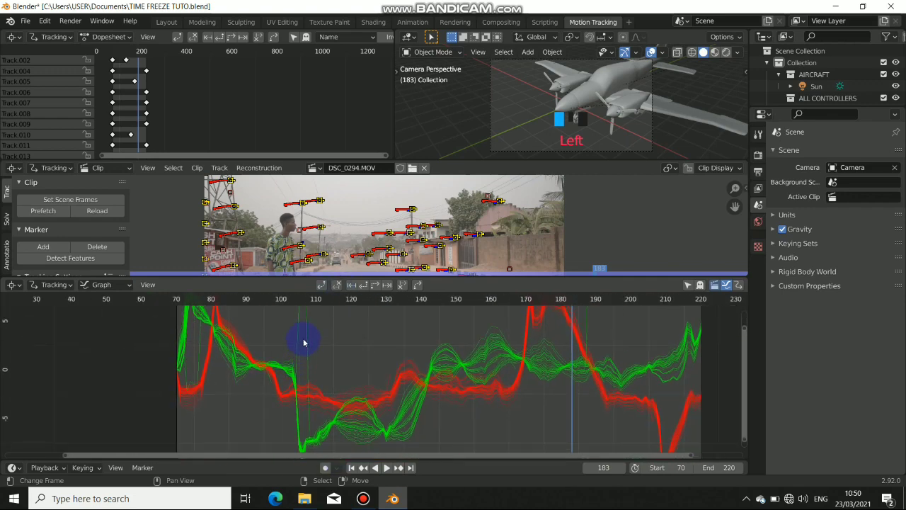
{"action": "right_click", "coordinate": [304, 343]}
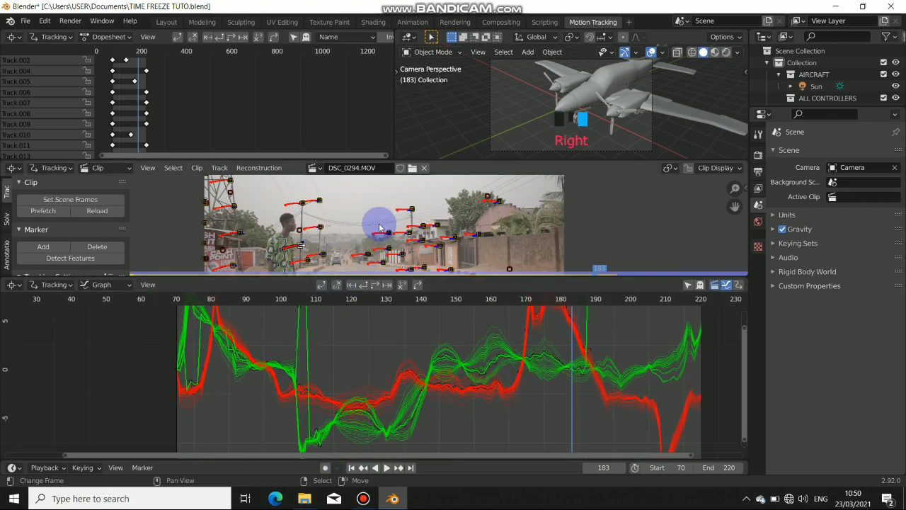
{"action": "key", "text": "x"}
{"action": "middle_click_drag", "start_coordinate": [347, 341], "coordinate": [353, 380]}
{"action": "left_click_drag", "start_coordinate": [445, 282], "coordinate": [445, 384]}
Set the tracking camera's sensor width to 23.500 and expand the Lens settings
{"action": "scroll", "coordinate": [398, 306], "scroll_direction": "down", "scroll_amount": 1}
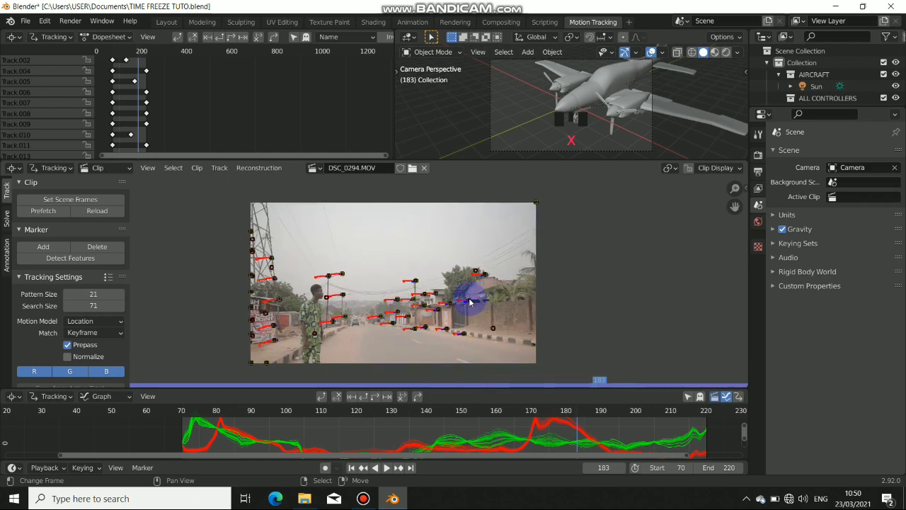
{"action": "key", "text": "n"}
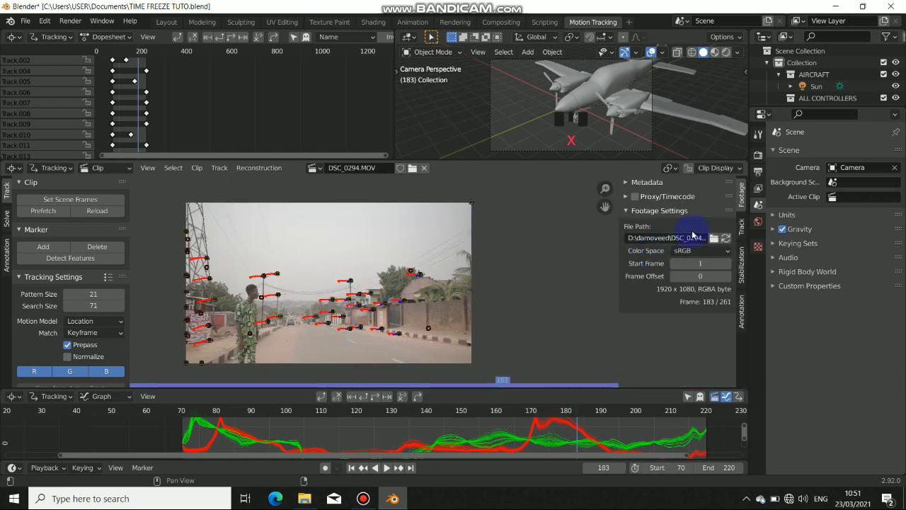
{"action": "left_click", "coordinate": [739, 228]}
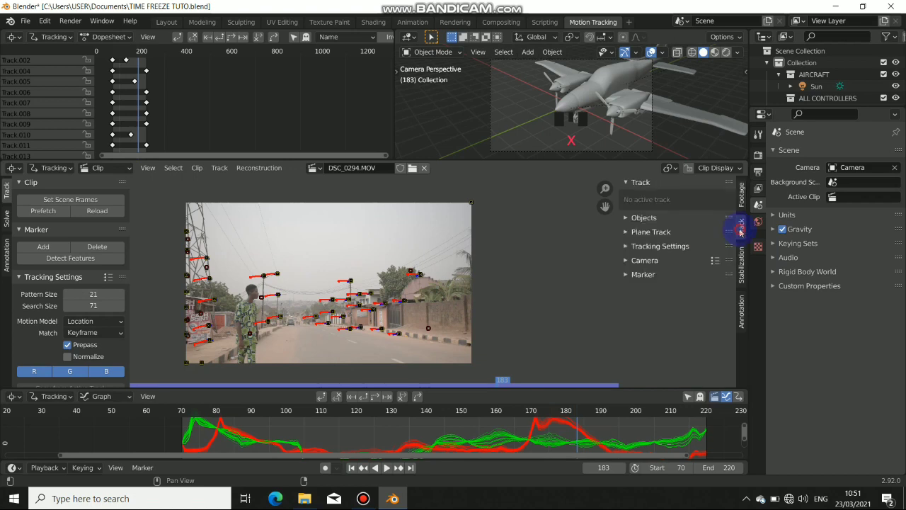
{"action": "left_click", "coordinate": [626, 262]}
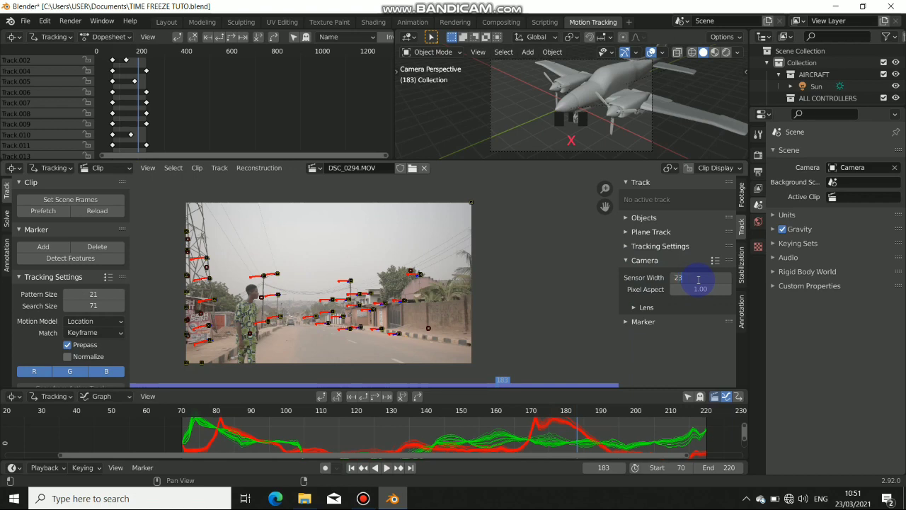
{"action": "key", "text": "Left"}
{"action": "key", "text": "Left"}
{"action": "key", "text": "Left"}
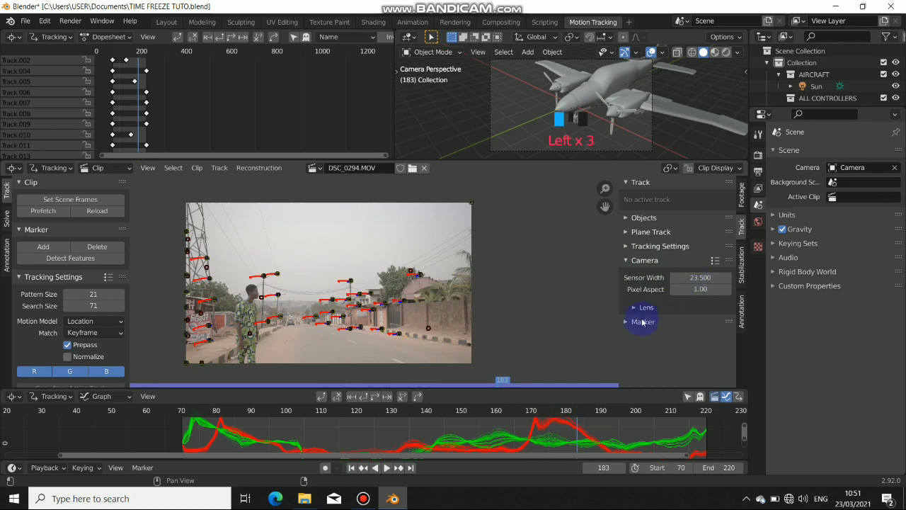
{"action": "left_click", "coordinate": [635, 308]}
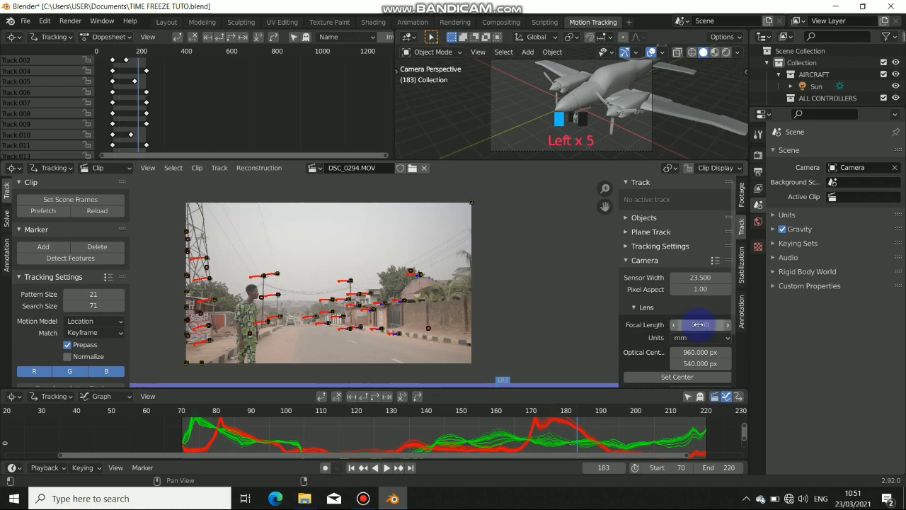
Enable automatic keyframe selection and solve the camera motion
{"action": "key", "text": "n"}
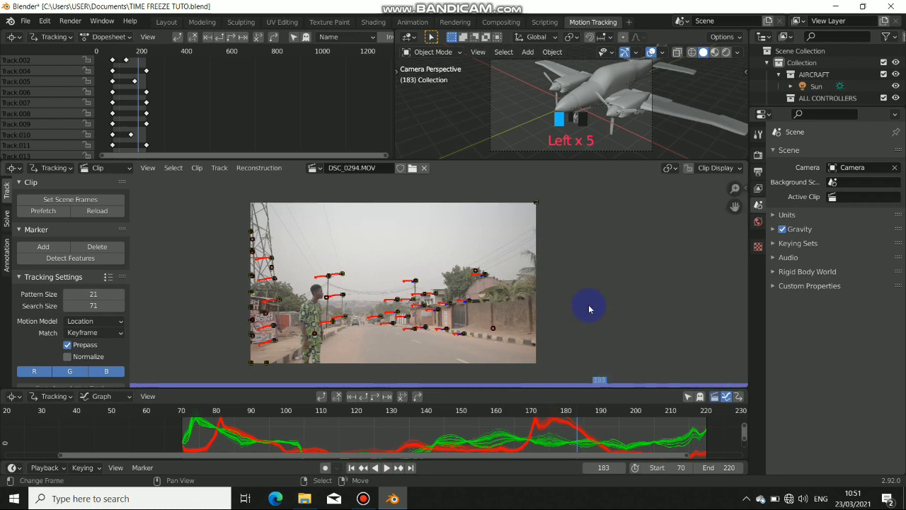
{"action": "left_click", "coordinate": [5, 220]}
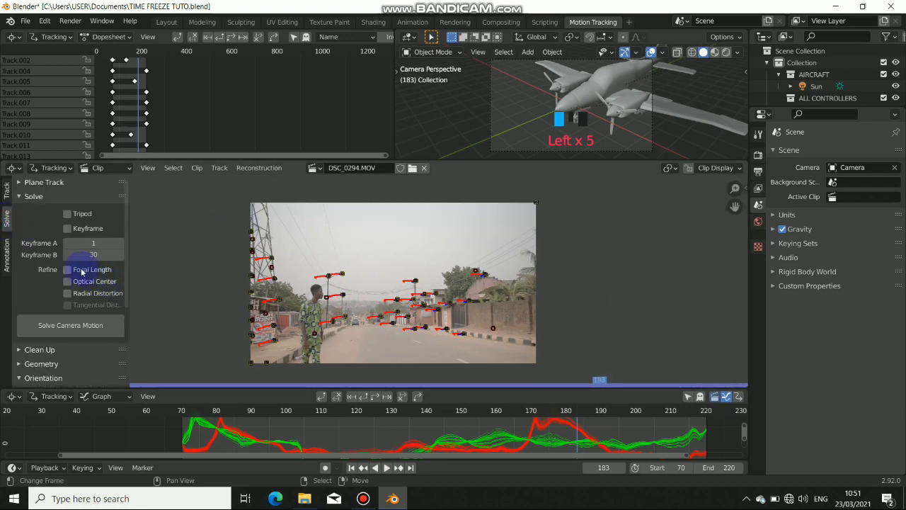
{"action": "left_click", "coordinate": [68, 229]}
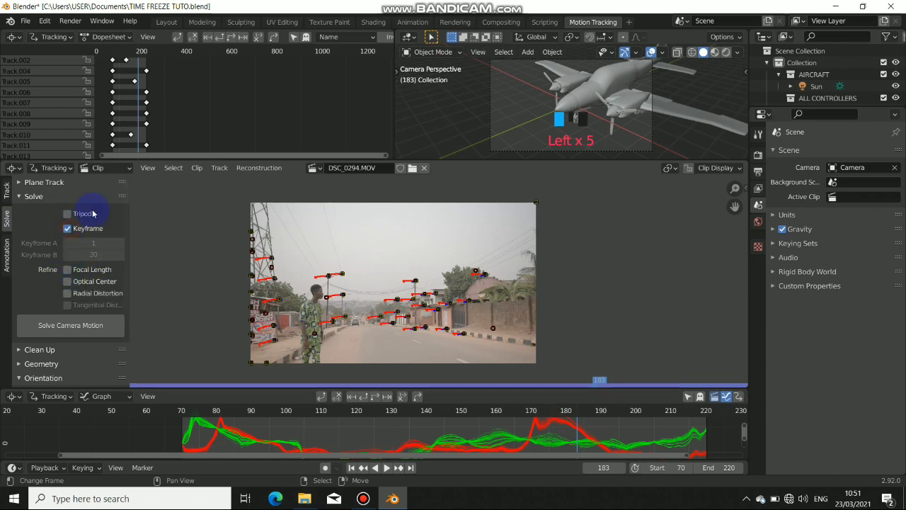
{"action": "left_click", "coordinate": [86, 326]}
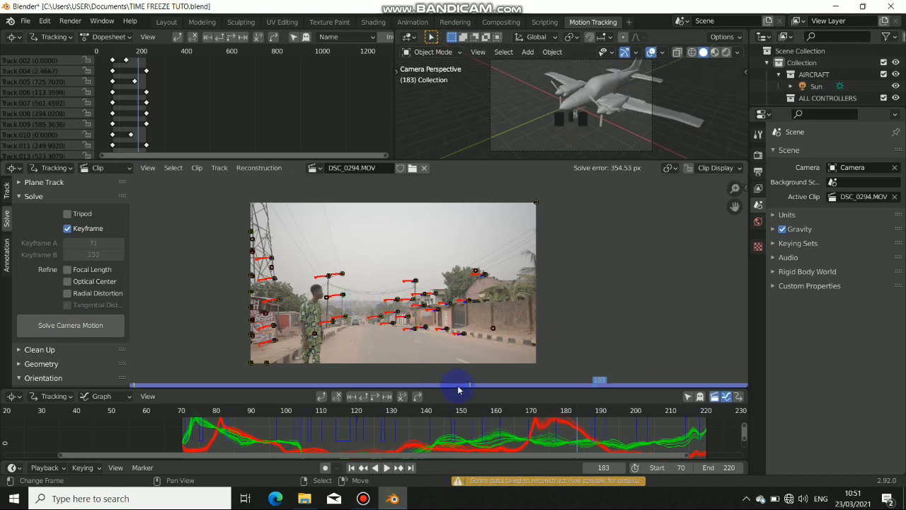
Re-solve with focal length and optical centre refinement, giving a 354.53 px error
{"action": "left_click_drag", "start_coordinate": [458, 389], "coordinate": [472, 363]}
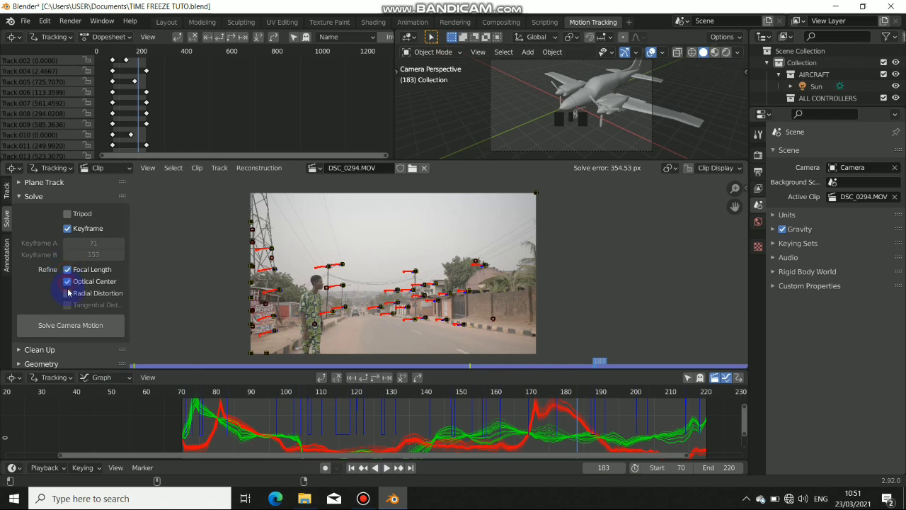
{"action": "left_click", "coordinate": [71, 322]}
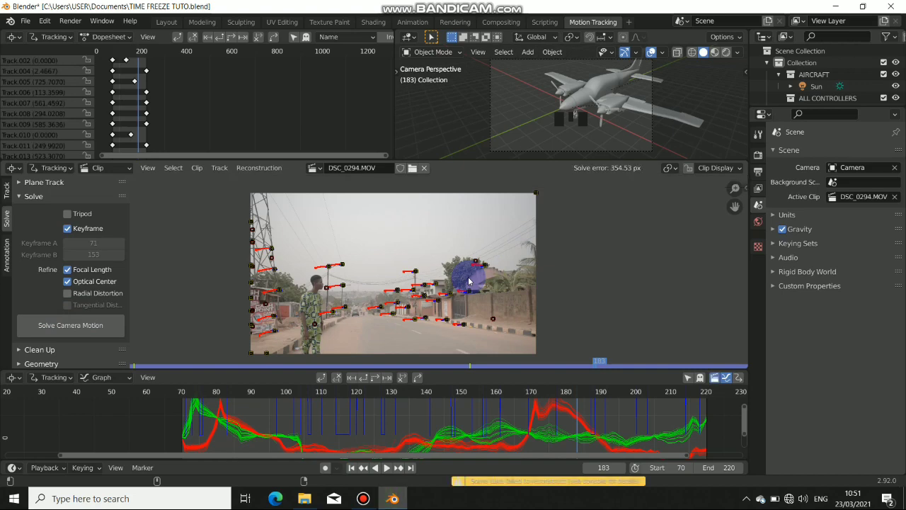
{"action": "left_click", "coordinate": [363, 430]}
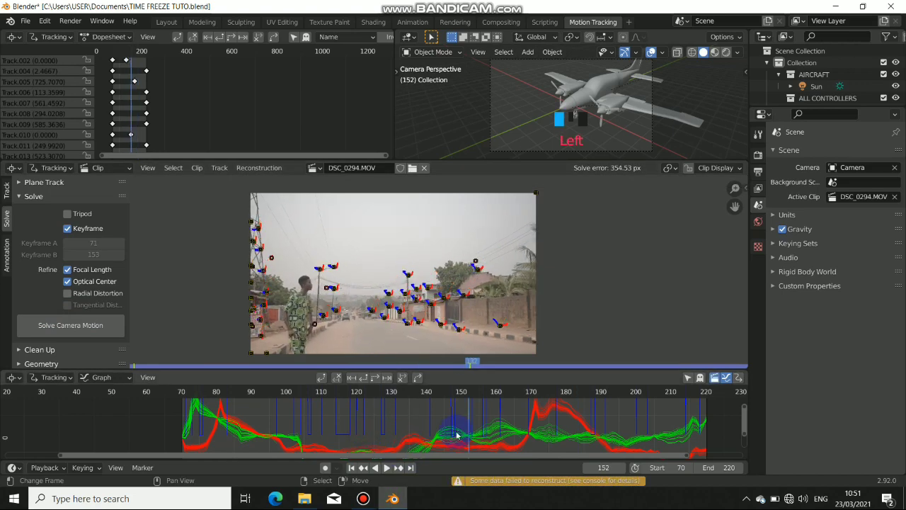
Solve the camera motion from manual keyframes A 123 and B 200
{"action": "left_click", "coordinate": [330, 423]}
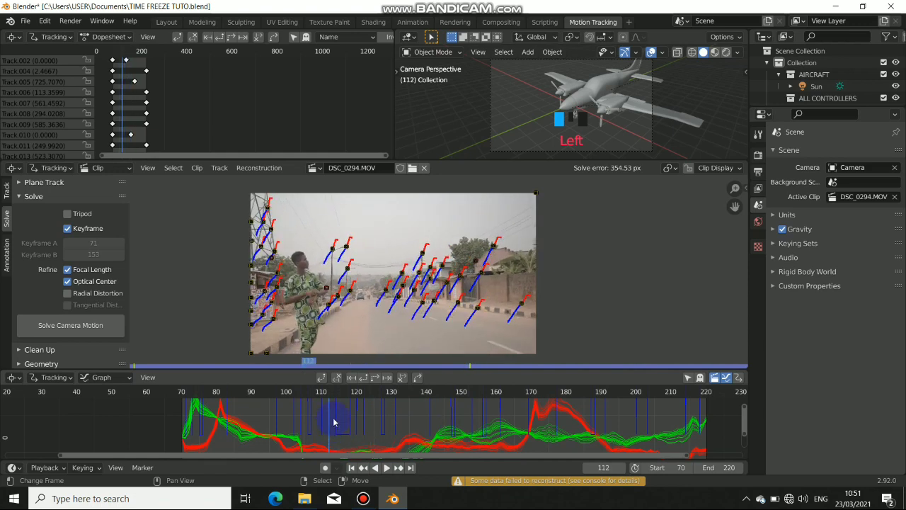
{"action": "left_click", "coordinate": [68, 228]}
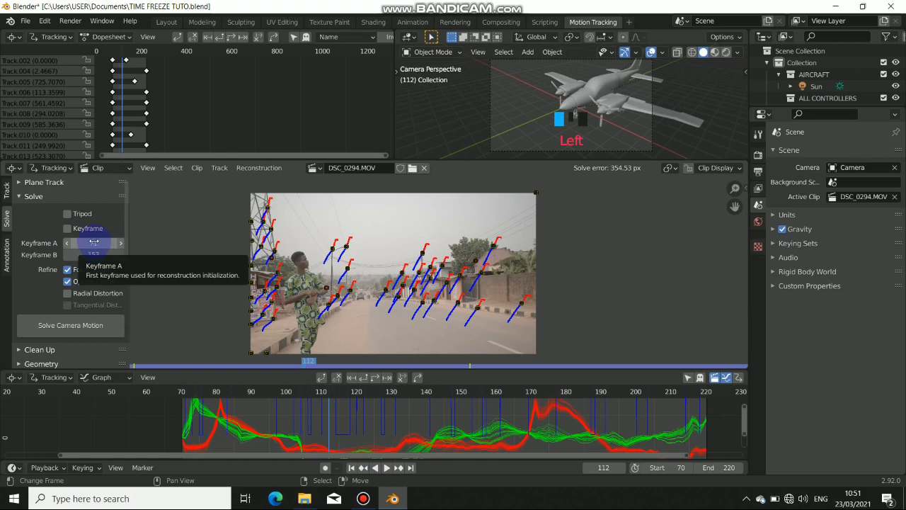
{"action": "left_click", "coordinate": [94, 243]}
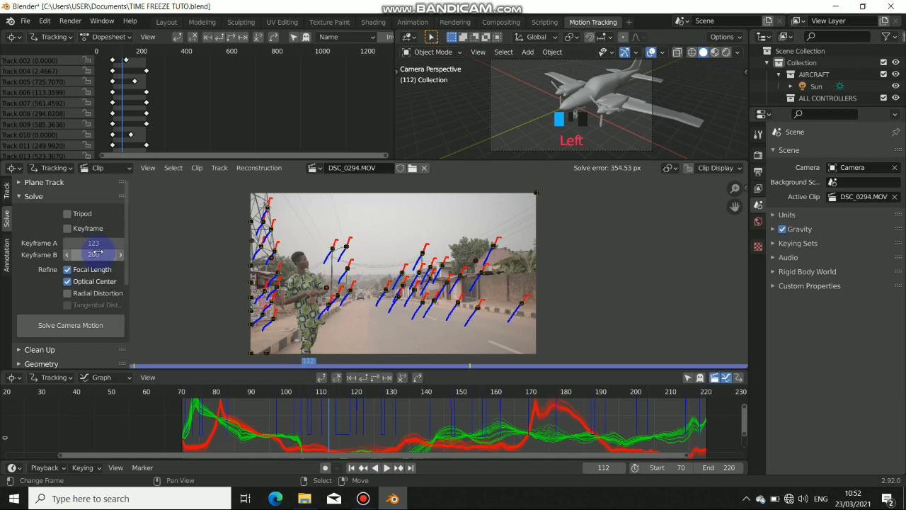
{"action": "left_click", "coordinate": [89, 325]}
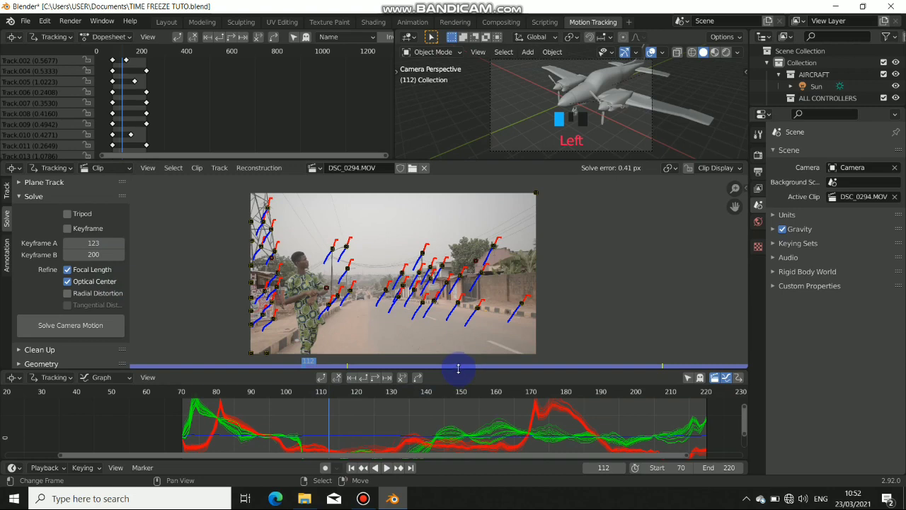
Turn off Focal Length and Optical Center refinement and scrub the clip to review the 0.41 px solve
{"action": "left_click_drag", "start_coordinate": [458, 368], "coordinate": [460, 343]}
{"action": "left_click", "coordinate": [550, 251]}
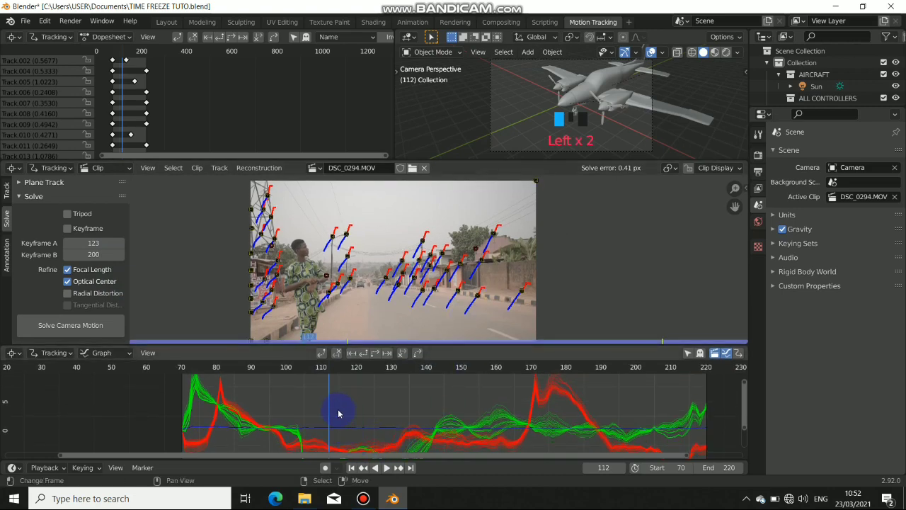
{"action": "left_click_drag", "start_coordinate": [333, 412], "coordinate": [360, 424]}
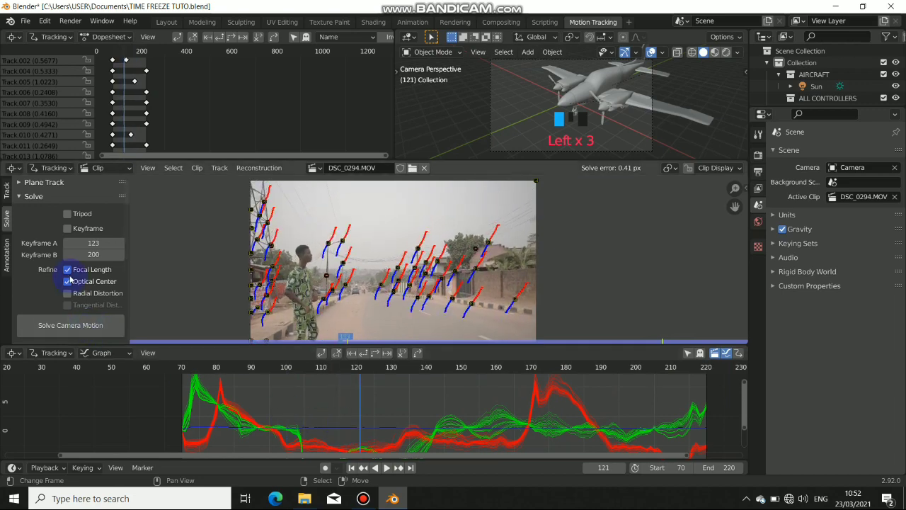
{"action": "left_click_drag", "start_coordinate": [238, 347], "coordinate": [240, 399]}
{"action": "scroll", "coordinate": [328, 331], "scroll_direction": "up", "scroll_amount": 1}
{"action": "scroll", "coordinate": [354, 327], "scroll_direction": "down", "scroll_amount": 1}
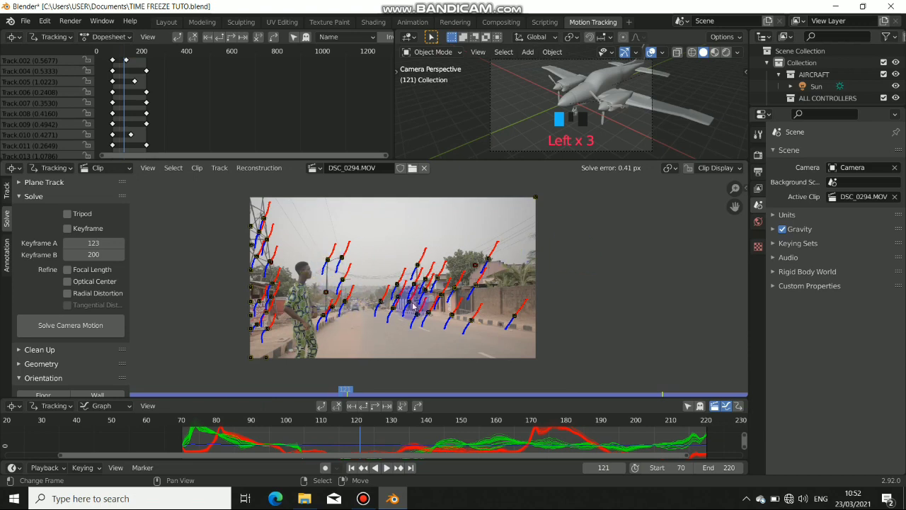
Select two trackers on the road surface in the street footage
{"action": "scroll", "coordinate": [71, 348], "scroll_direction": "down", "scroll_amount": 5}
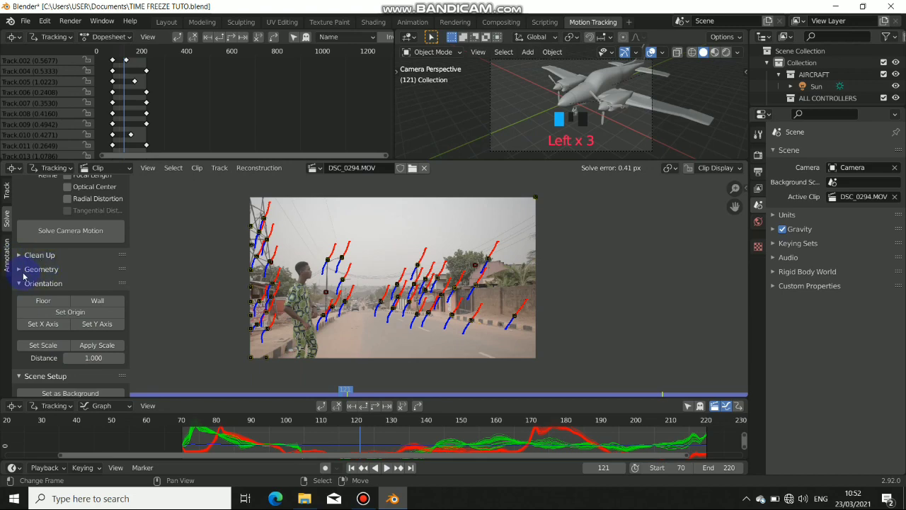
{"action": "scroll", "coordinate": [24, 275], "scroll_direction": "down", "scroll_amount": 1}
{"action": "scroll", "coordinate": [423, 291], "scroll_direction": "up", "scroll_amount": 2}
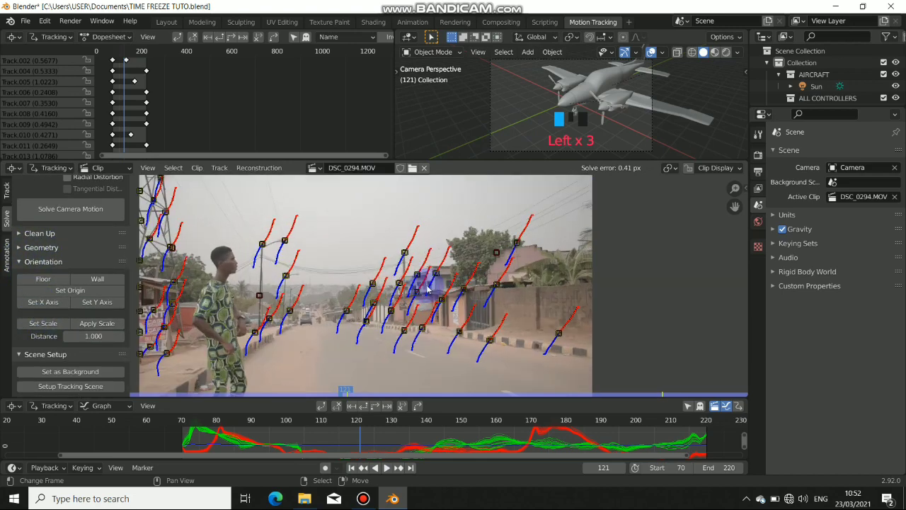
{"action": "middle_click_drag", "start_coordinate": [344, 359], "coordinate": [385, 341]}
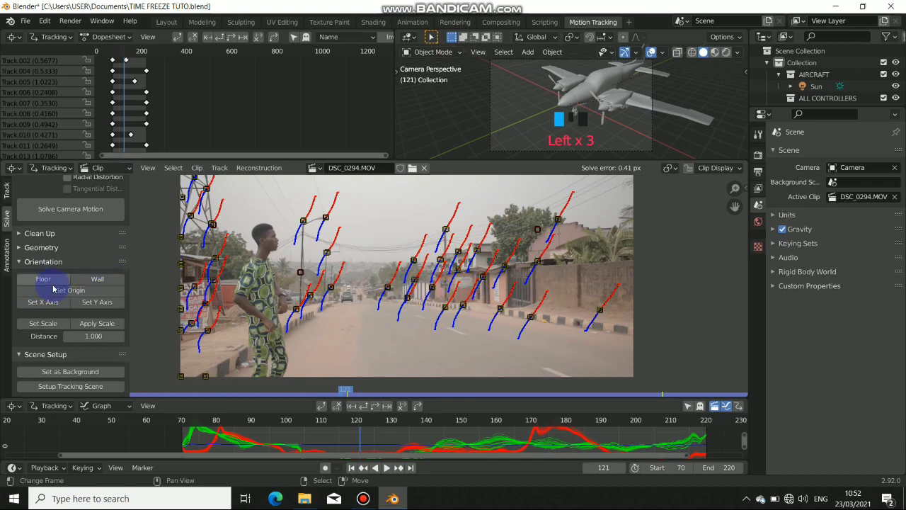
{"action": "scroll", "coordinate": [502, 310], "scroll_direction": "up", "scroll_amount": 3}
{"action": "middle_click_drag", "start_coordinate": [439, 338], "coordinate": [423, 305]}
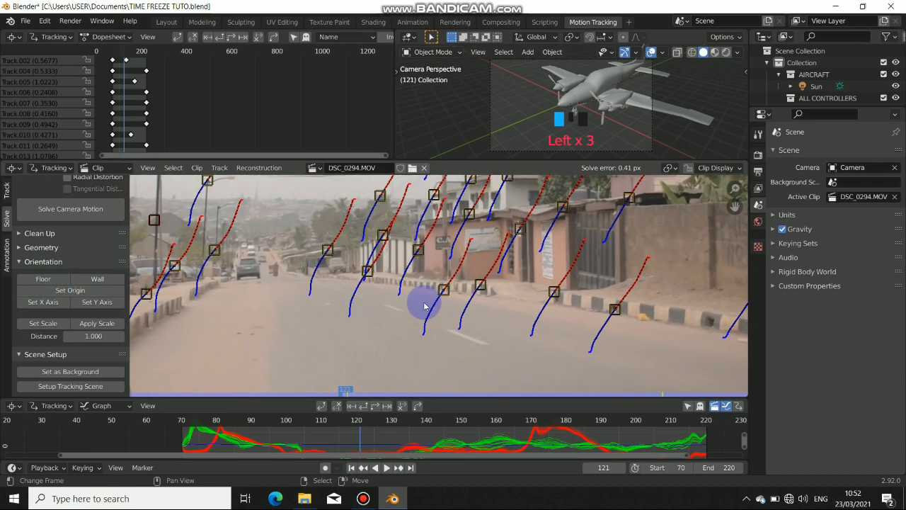
{"action": "right_click", "coordinate": [435, 293]}
{"action": "scroll", "coordinate": [418, 322], "scroll_direction": "down", "scroll_amount": 3}
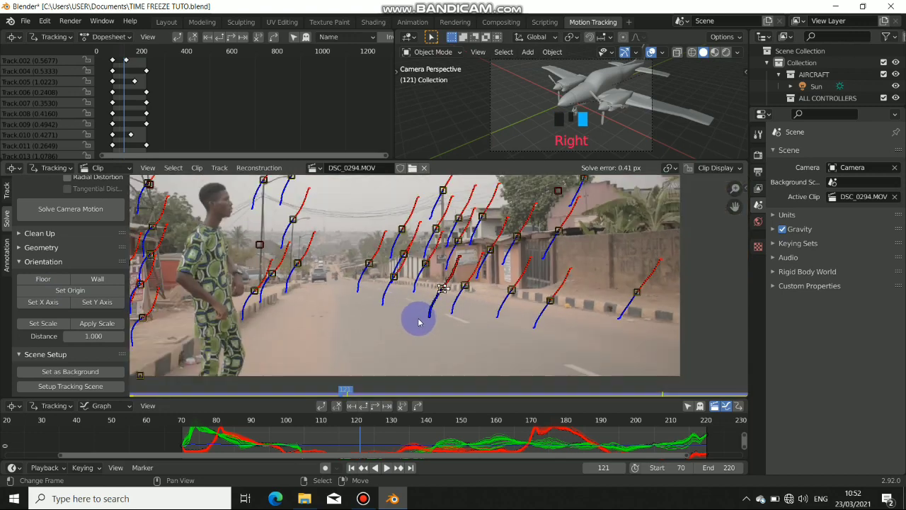
{"action": "right_click", "coordinate": [570, 278], "text": "shift"}
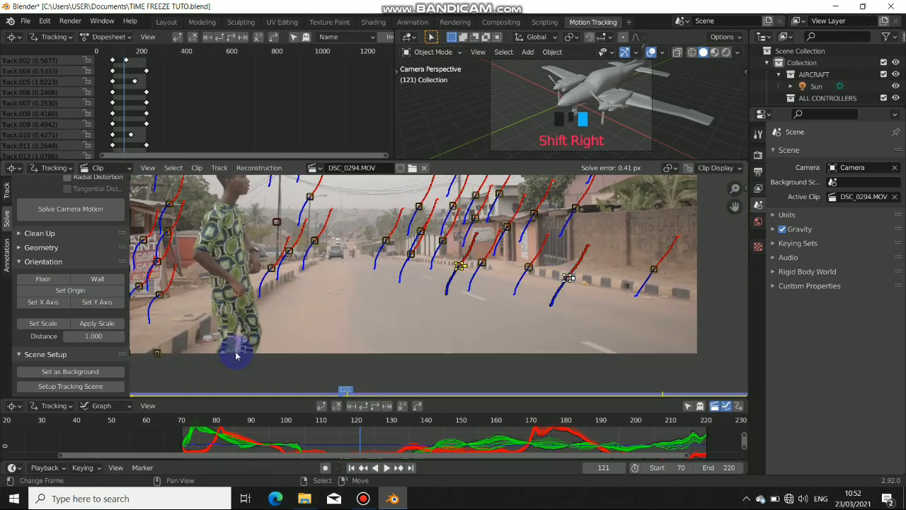
Scrub through the frames to check the trackers, then add a third road tracker to the selection
{"action": "left_click_drag", "start_coordinate": [368, 436], "coordinate": [382, 459]}
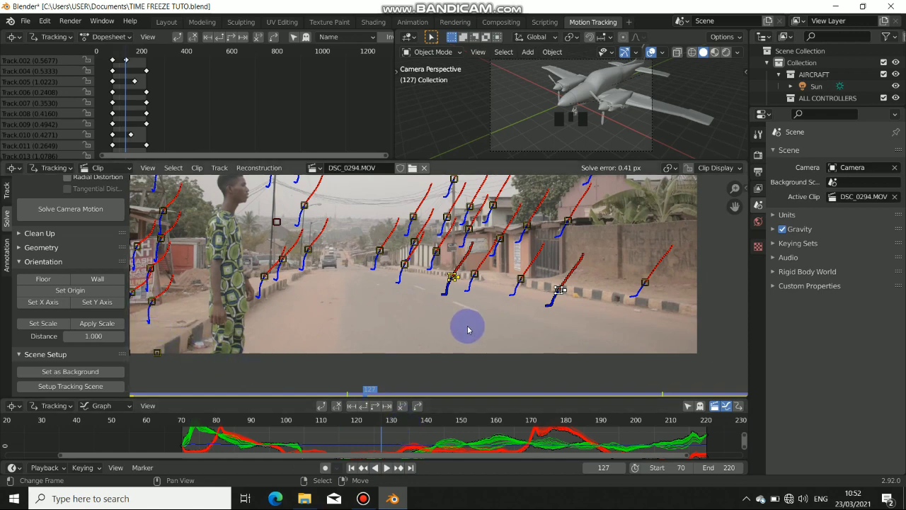
{"action": "scroll", "coordinate": [465, 282], "scroll_direction": "up", "scroll_amount": 2}
{"action": "scroll", "coordinate": [404, 279], "scroll_direction": "down", "scroll_amount": 1}
{"action": "scroll", "coordinate": [289, 273], "scroll_direction": "down", "scroll_amount": 1}
{"action": "scroll", "coordinate": [230, 304], "scroll_direction": "down", "scroll_amount": 1}
{"action": "scroll", "coordinate": [450, 284], "scroll_direction": "up", "scroll_amount": 2}
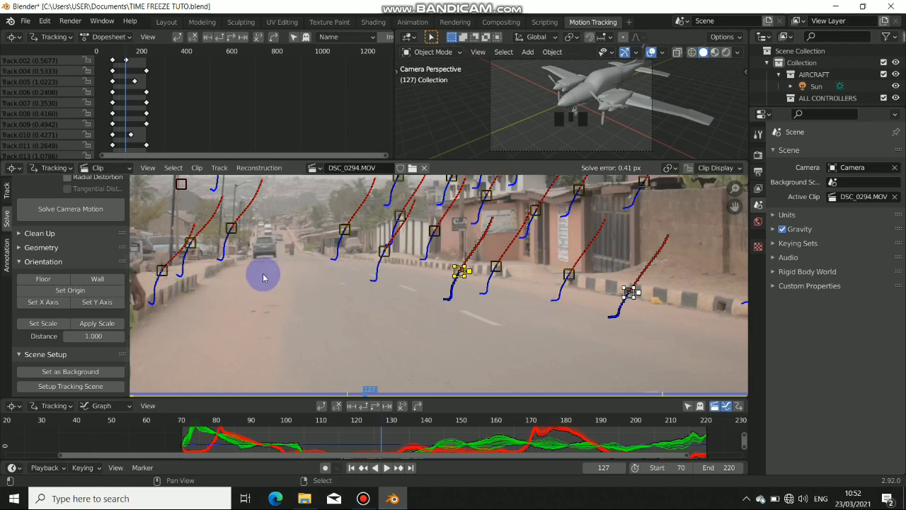
{"action": "key", "text": "shift+Right"}
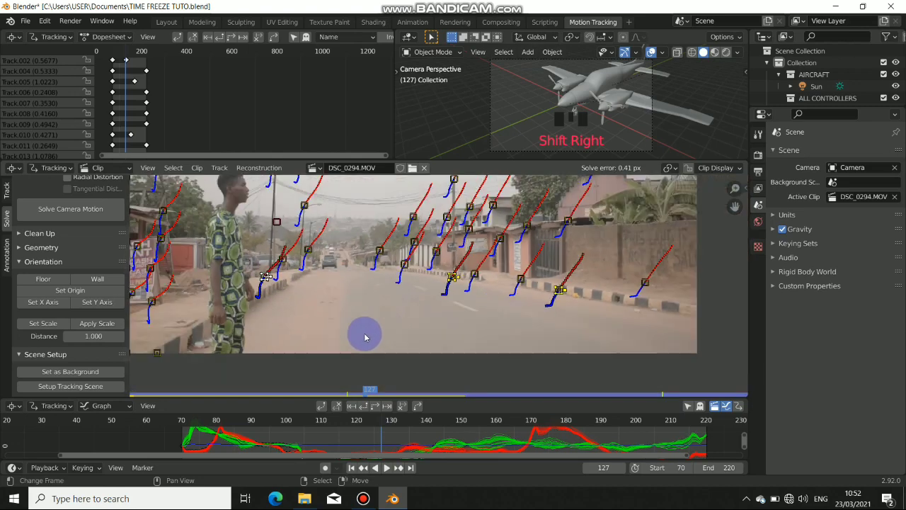
Set the road trackers as Floor, set the origin at the active tracker, and run Setup Tracking Scene
{"action": "left_click", "coordinate": [46, 323]}
{"action": "left_click", "coordinate": [50, 280]}
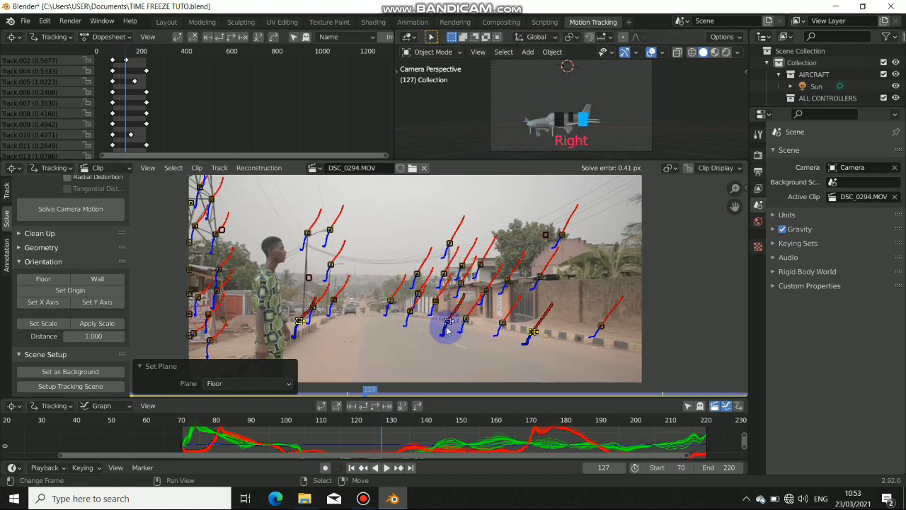
{"action": "left_click", "coordinate": [70, 290]}
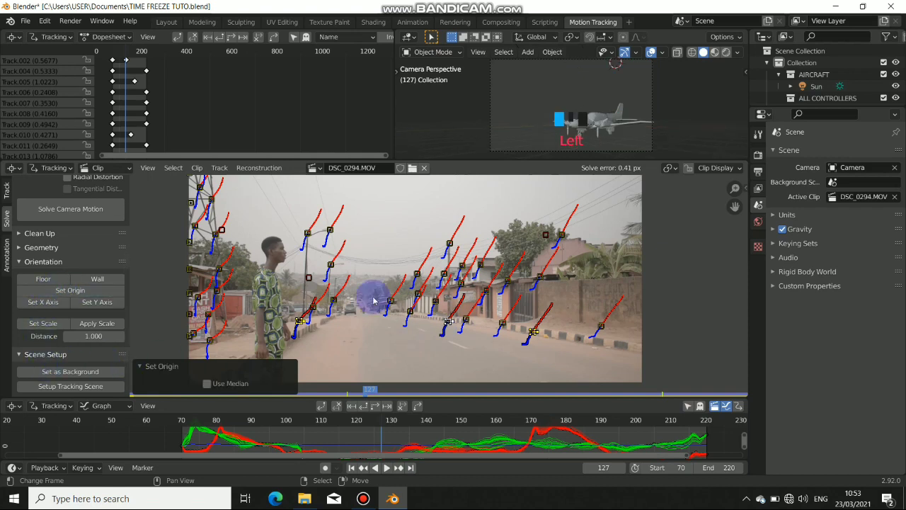
{"action": "left_click", "coordinate": [56, 388]}
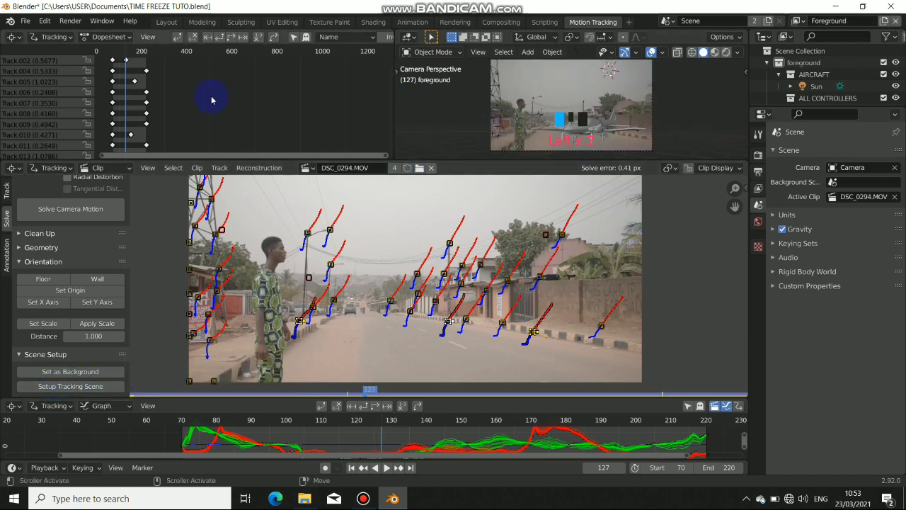
In the Layout workspace, orbit around the aircraft and select the Ground plane
{"action": "left_click", "coordinate": [169, 22]}
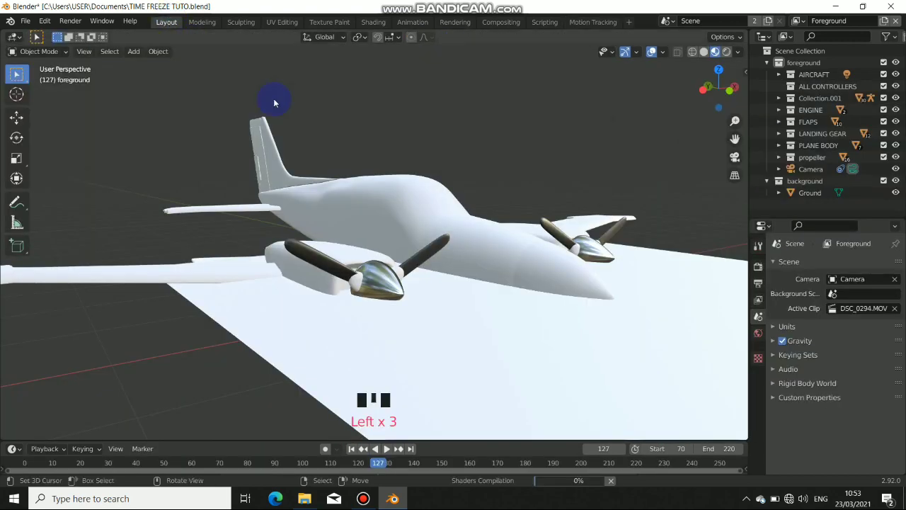
{"action": "middle_click_drag", "start_coordinate": [534, 265], "coordinate": [457, 272]}
{"action": "scroll", "coordinate": [364, 269], "scroll_direction": "down", "scroll_amount": 4}
{"action": "right_click", "coordinate": [478, 274]}
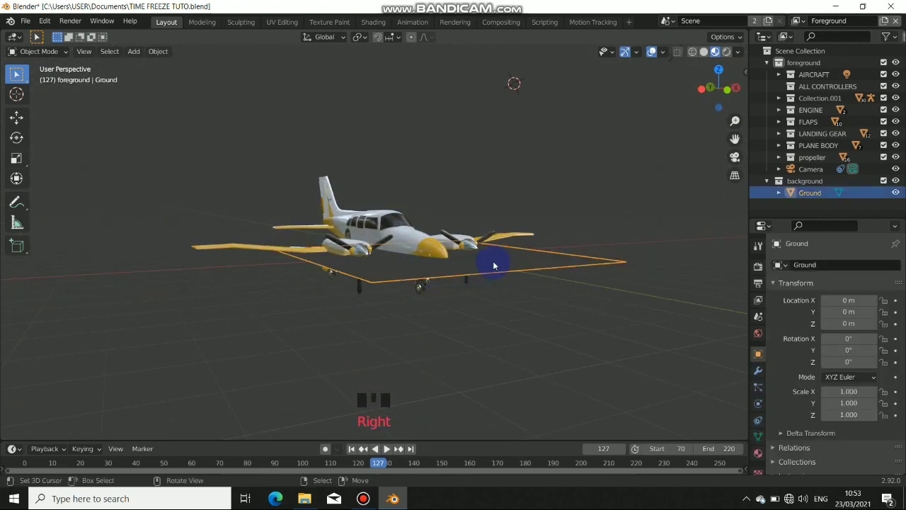
Switch to the Background view layer, then back to the Foreground view layer
{"action": "left_click", "coordinate": [797, 20]}
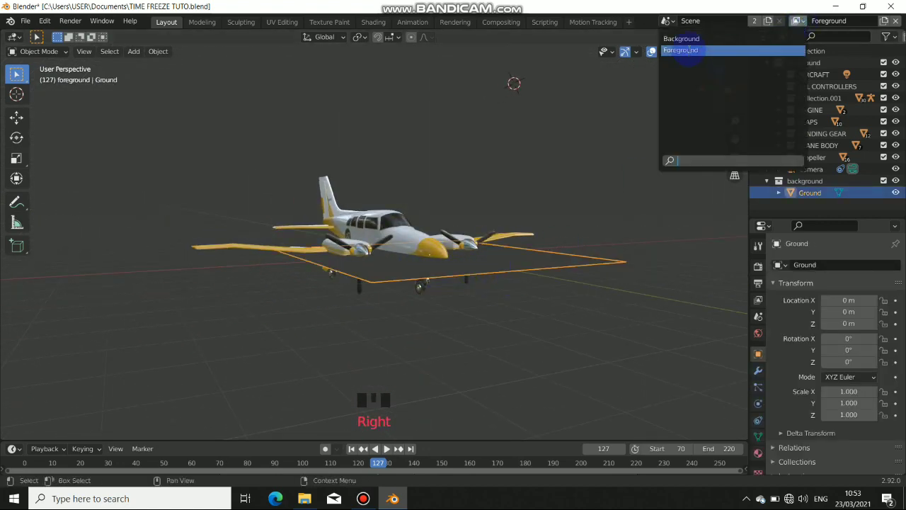
{"action": "left_click", "coordinate": [692, 39]}
{"action": "left_click", "coordinate": [797, 21]}
{"action": "left_click", "coordinate": [696, 50]}
{"action": "middle_click_drag", "start_coordinate": [516, 203], "coordinate": [479, 285]}
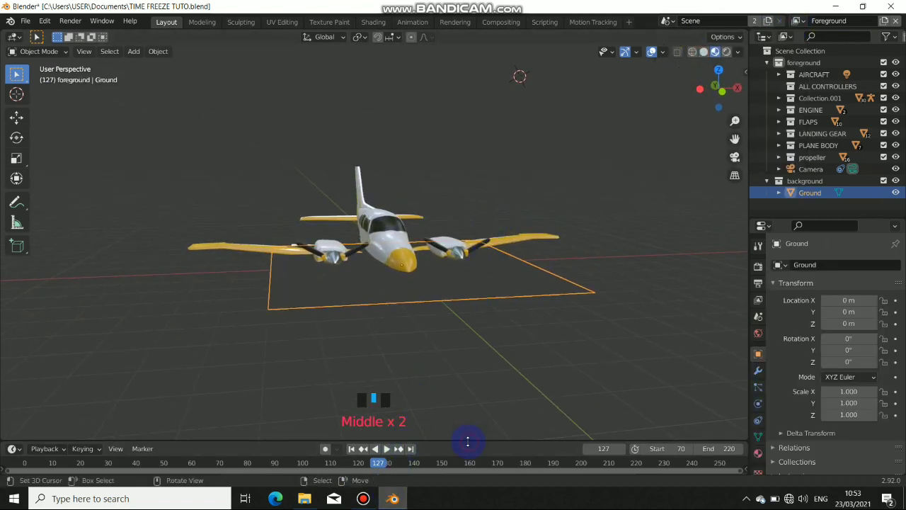
Look through the solved scene camera and play the shot, stopping at frame 87
{"action": "left_click_drag", "start_coordinate": [467, 442], "coordinate": [456, 388]}
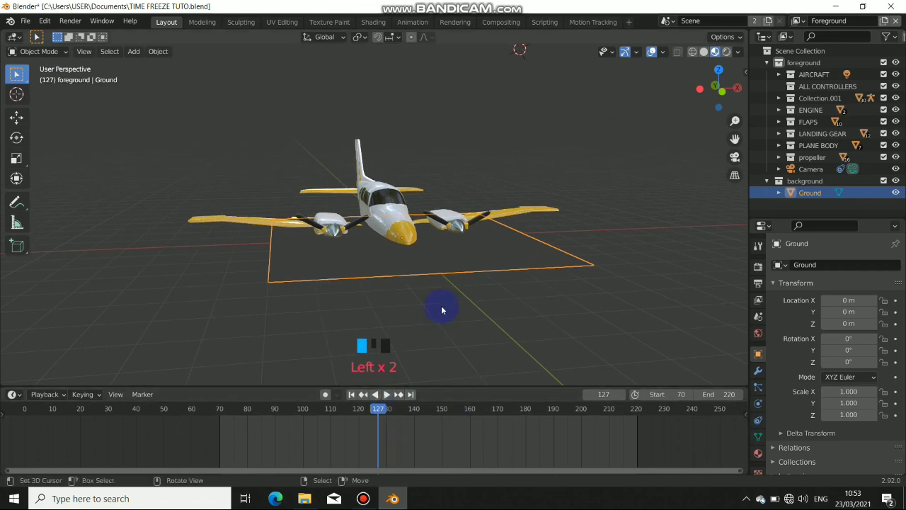
{"action": "key", "text": "KP_0"}
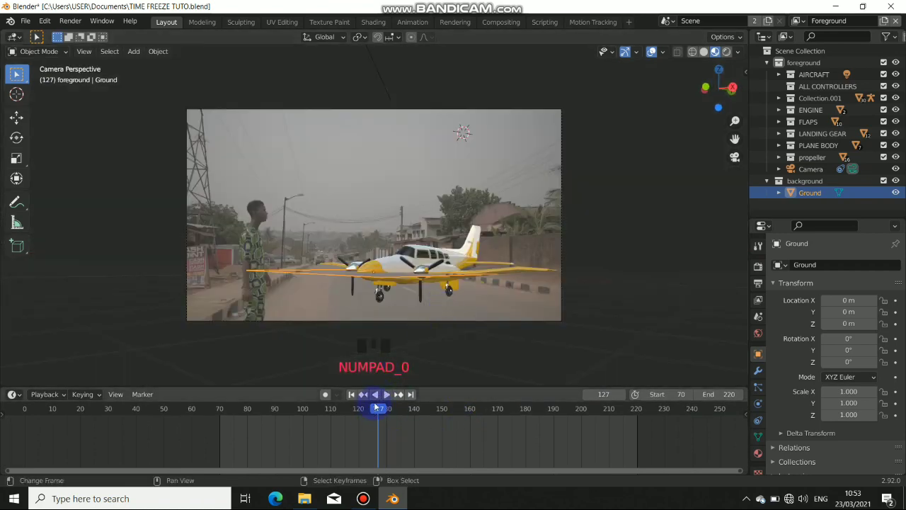
{"action": "left_click", "coordinate": [387, 395]}
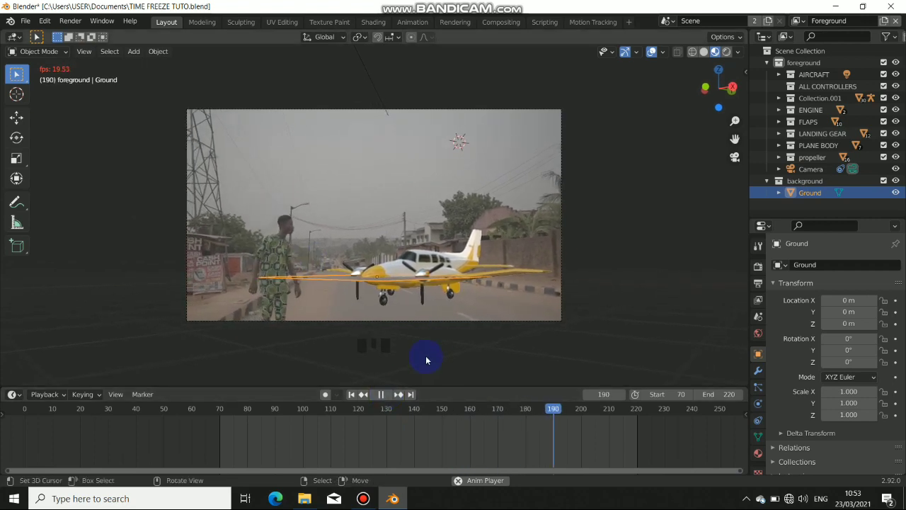
{"action": "left_click", "coordinate": [380, 395]}
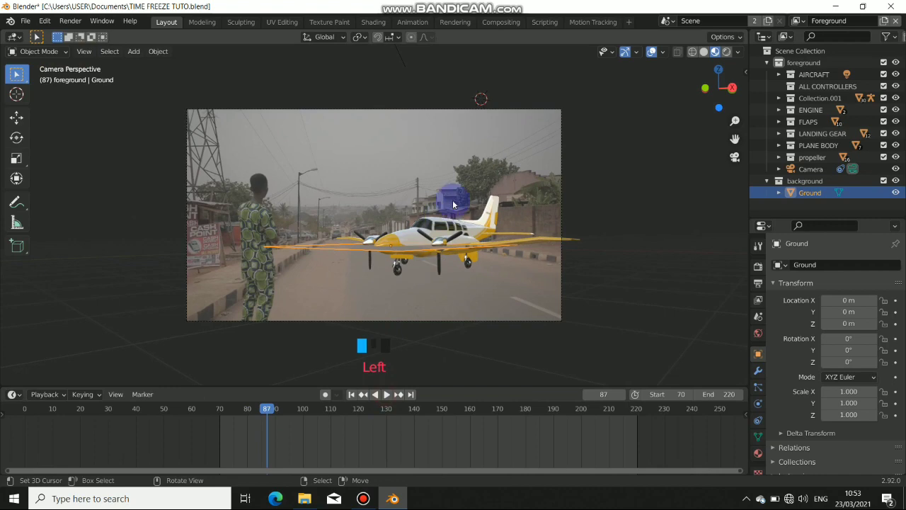